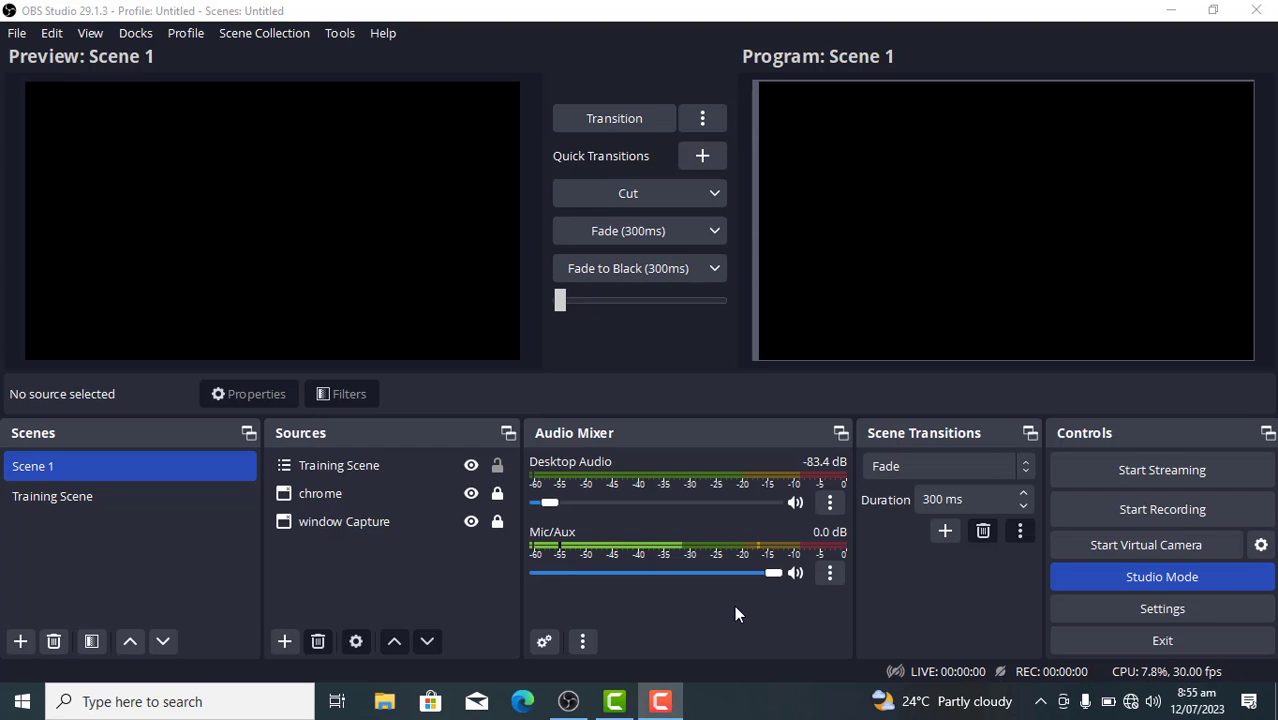
Examine the sources contained in Scene 1 and Training Scene, ending with Scene 1 selected
{"action": "left_click", "coordinate": [85, 466]}
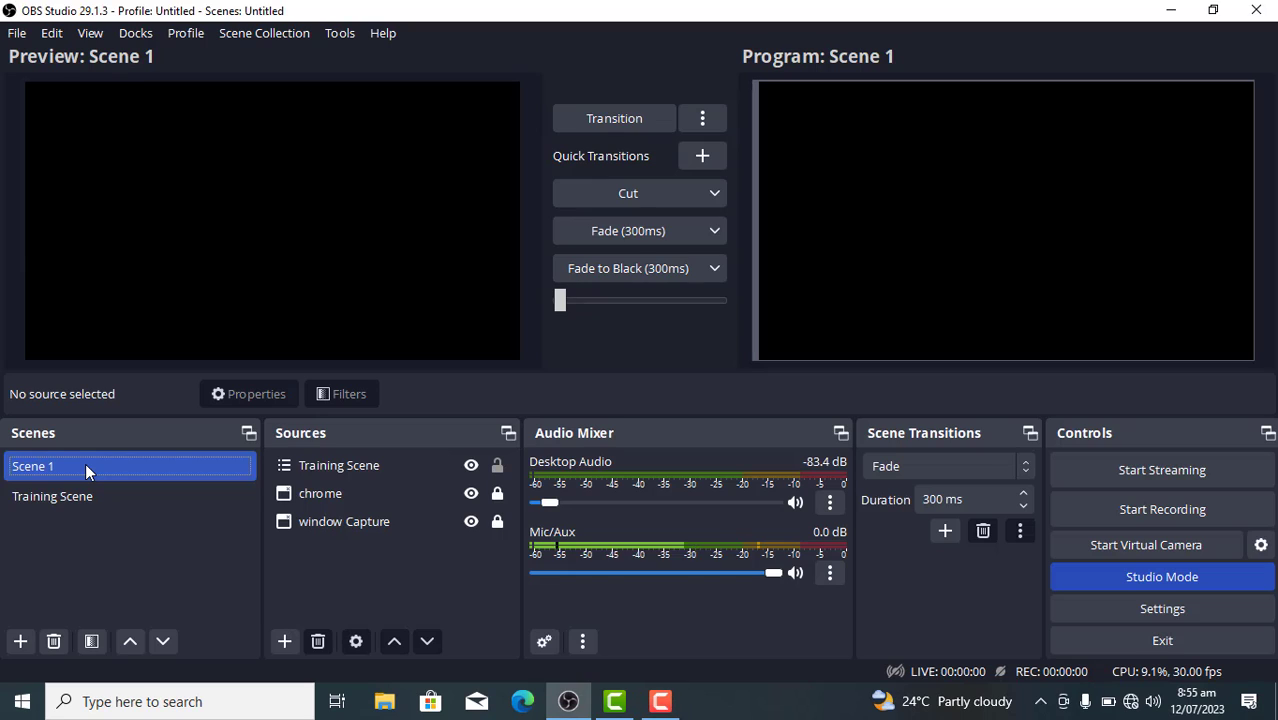
{"action": "right_click", "coordinate": [85, 466]}
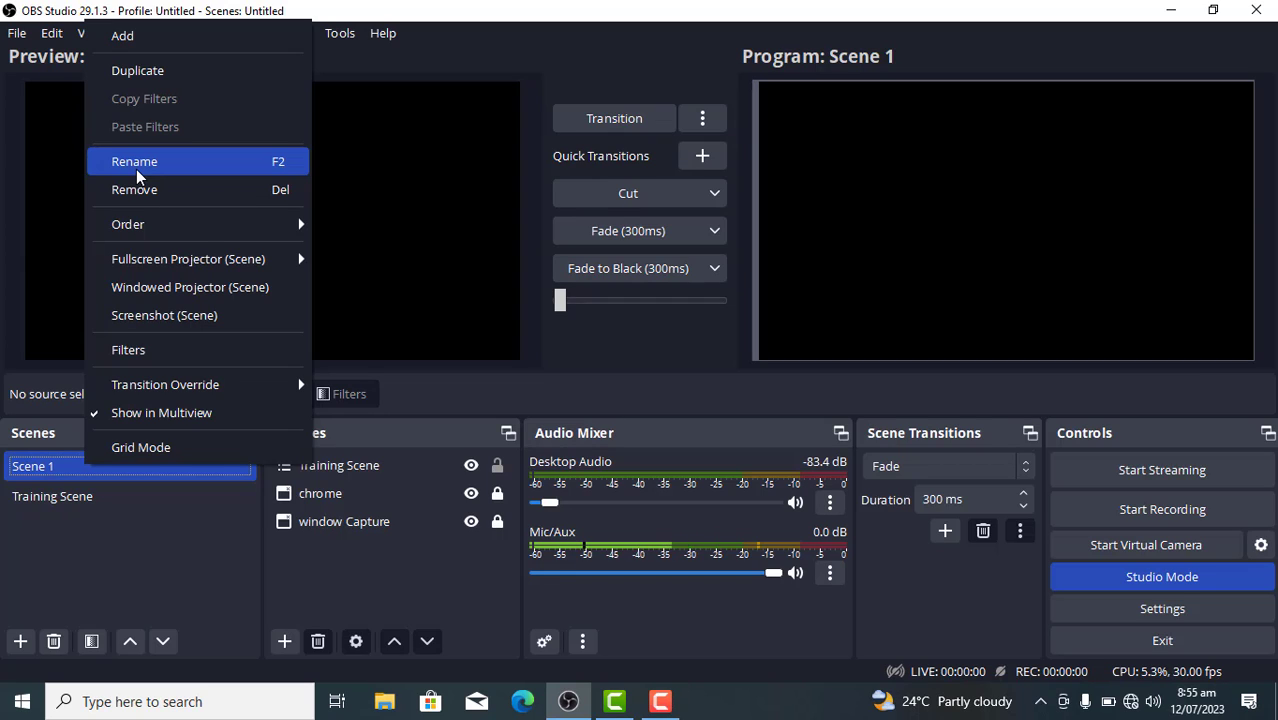
{"action": "left_click", "coordinate": [72, 477]}
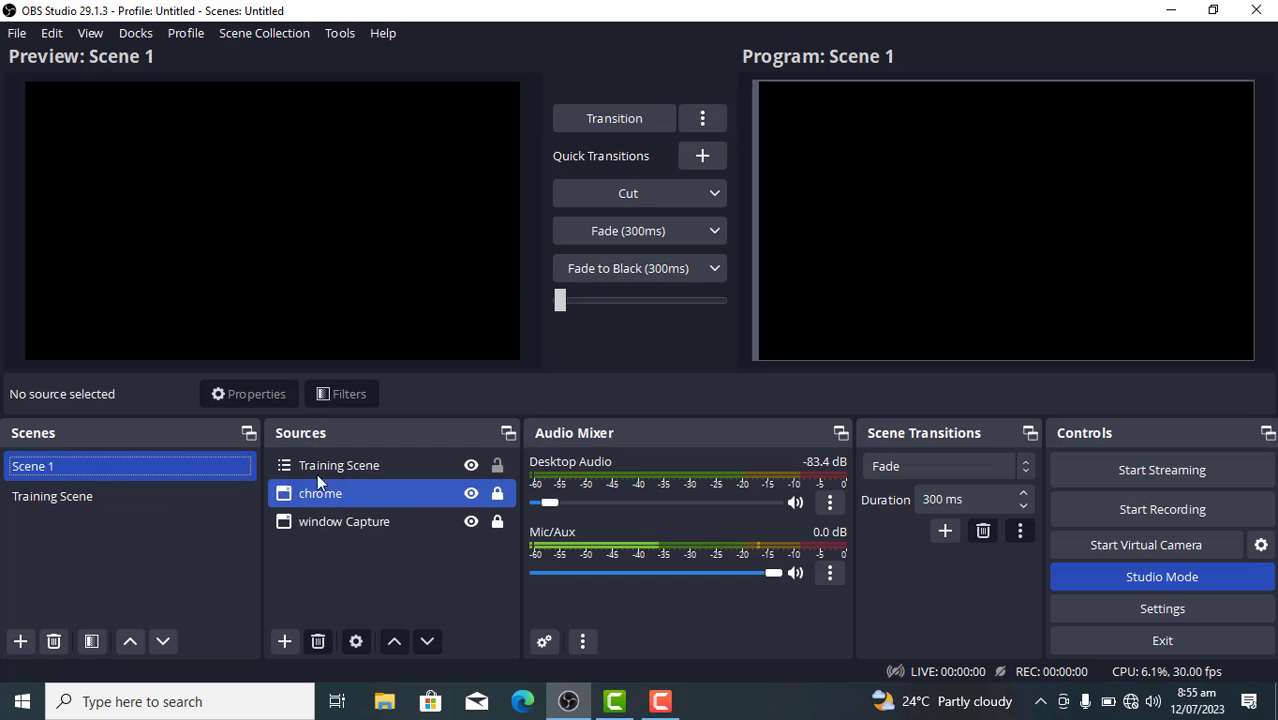
{"action": "left_click", "coordinate": [344, 467]}
{"action": "left_click", "coordinate": [385, 490]}
{"action": "left_click", "coordinate": [476, 472]}
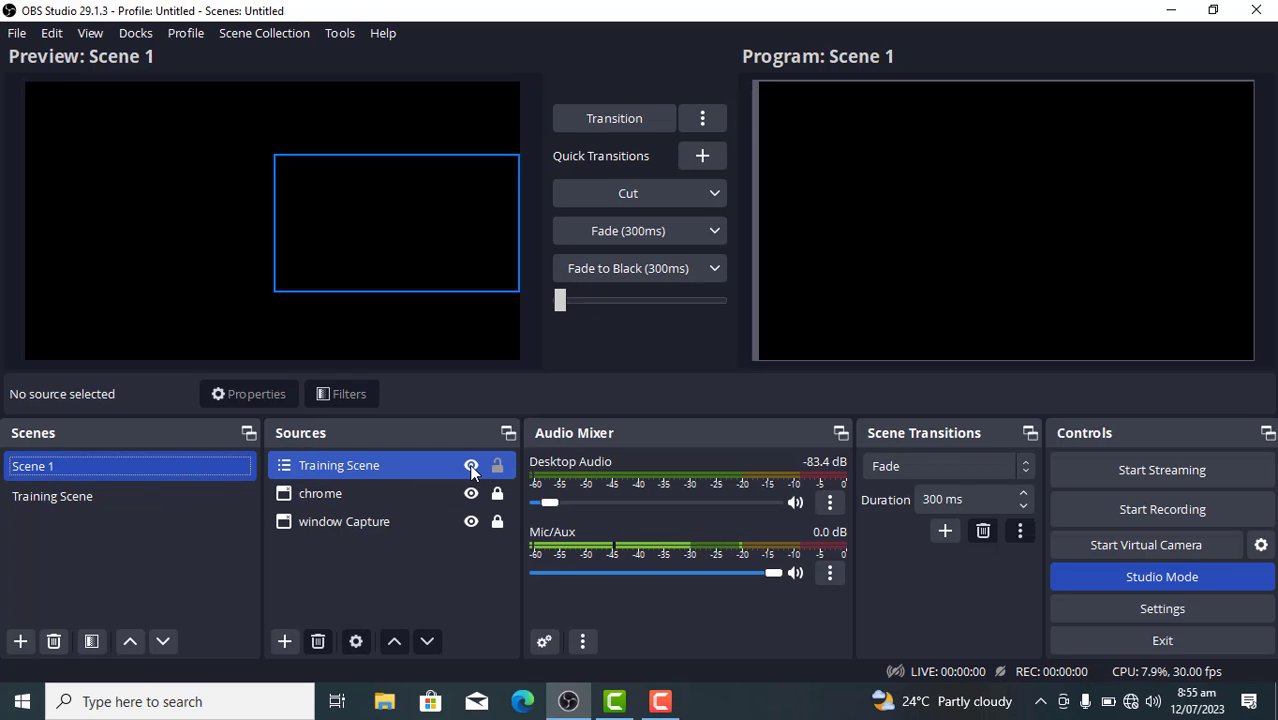
{"action": "left_click", "coordinate": [381, 538]}
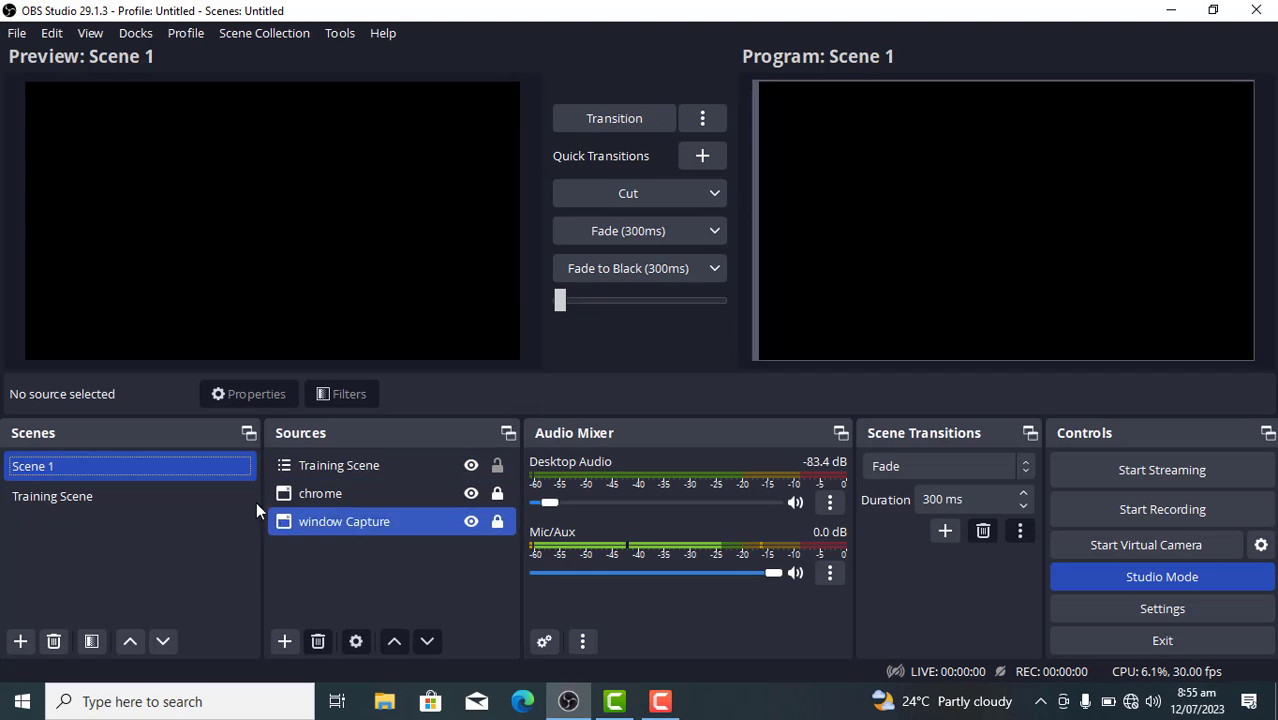
{"action": "left_click", "coordinate": [159, 496]}
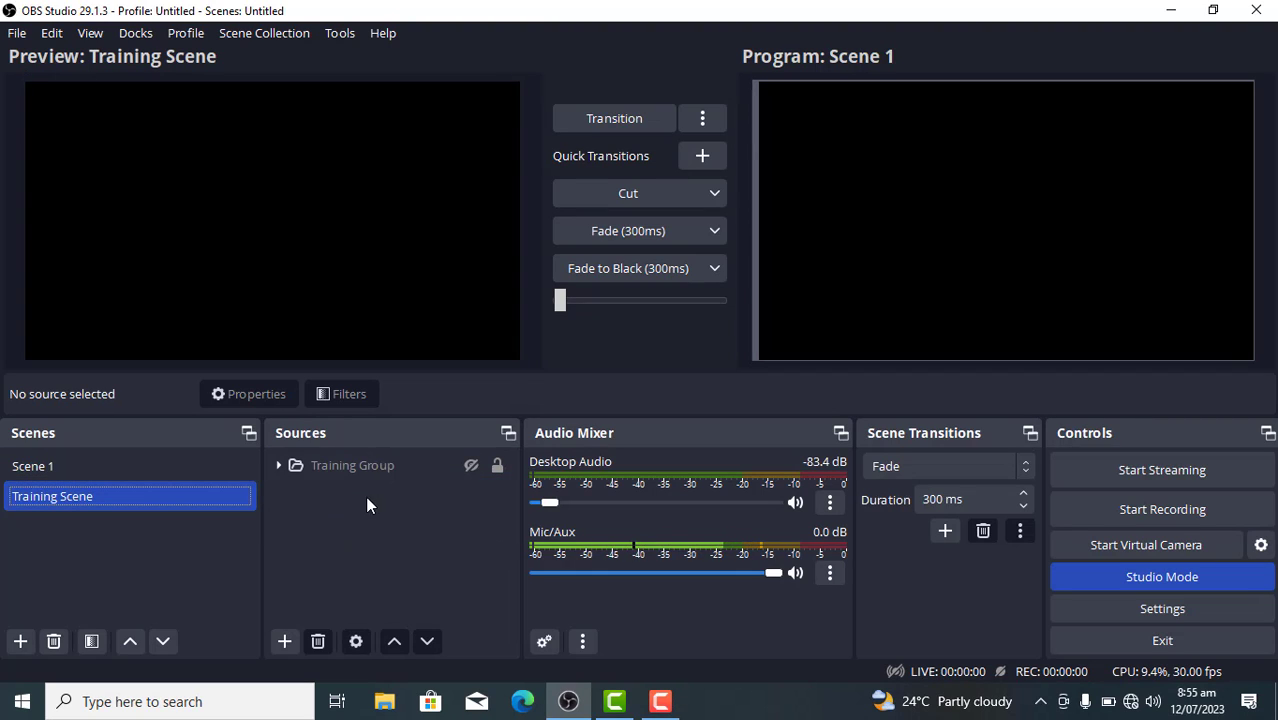
{"action": "left_click", "coordinate": [180, 467]}
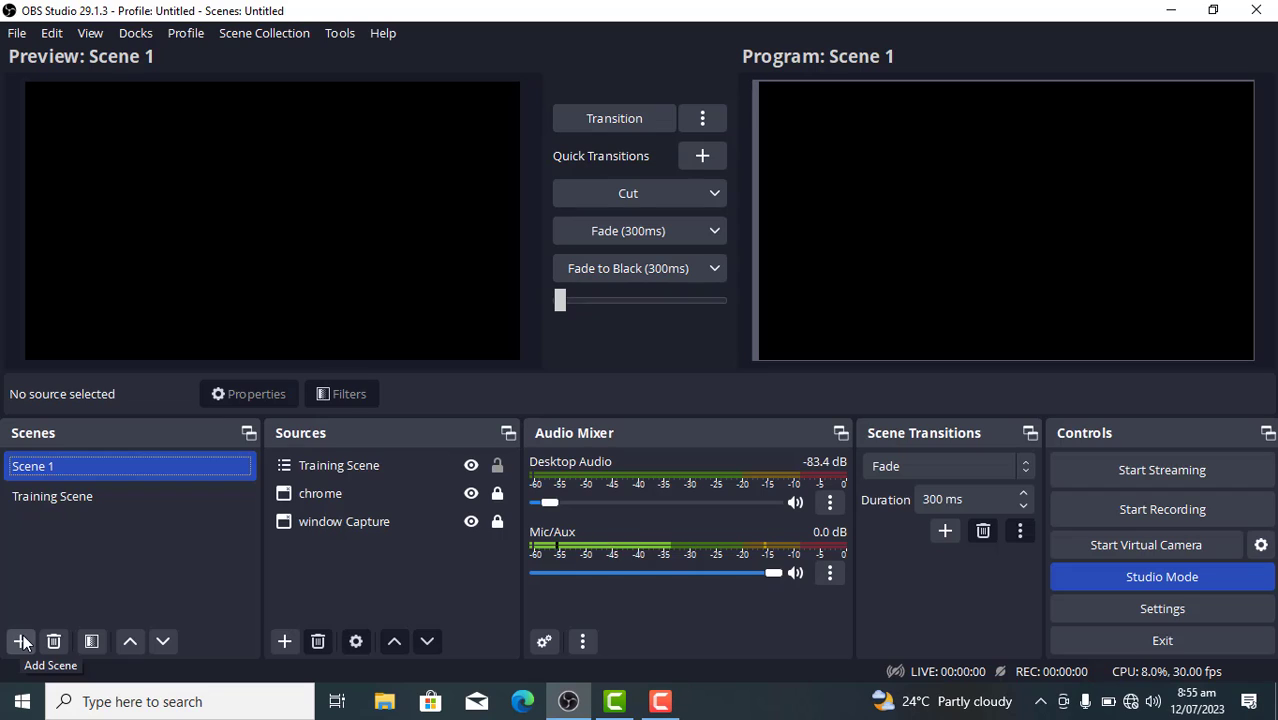
Add a new Audio Input Capture source named "My external microphone" to Scene 1
{"action": "left_click", "coordinate": [284, 642]}
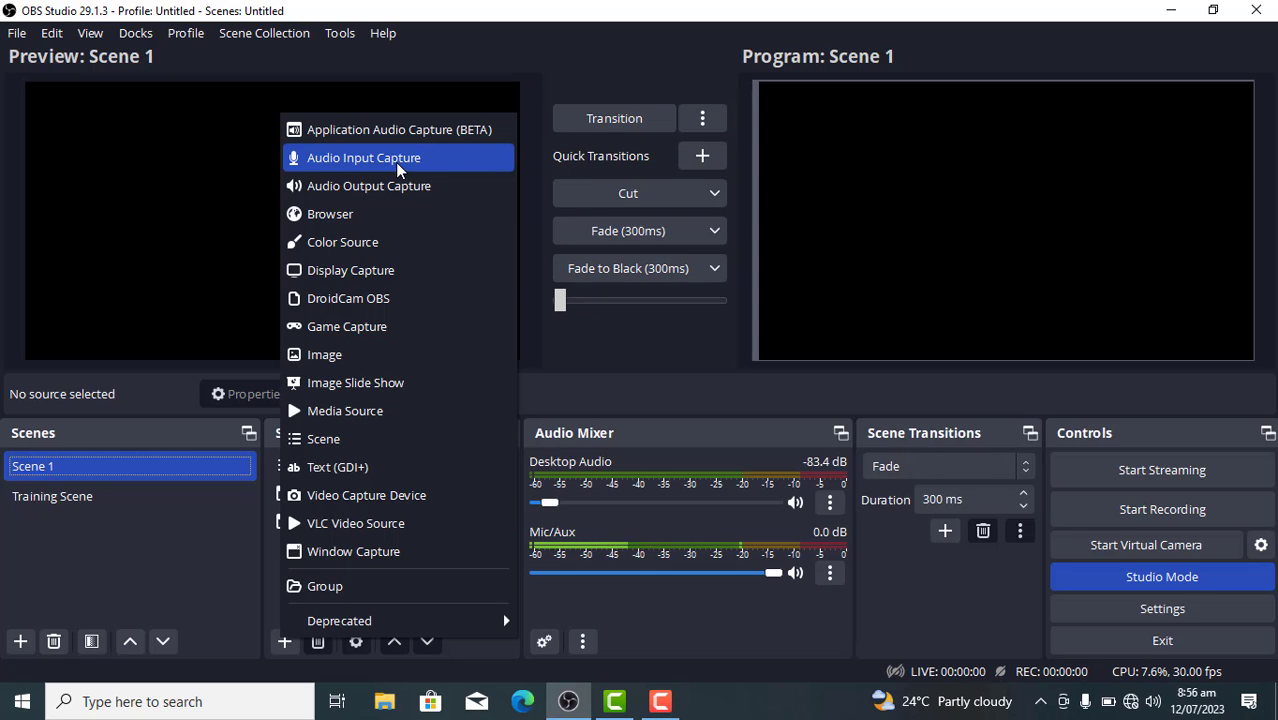
{"action": "left_click", "coordinate": [380, 160]}
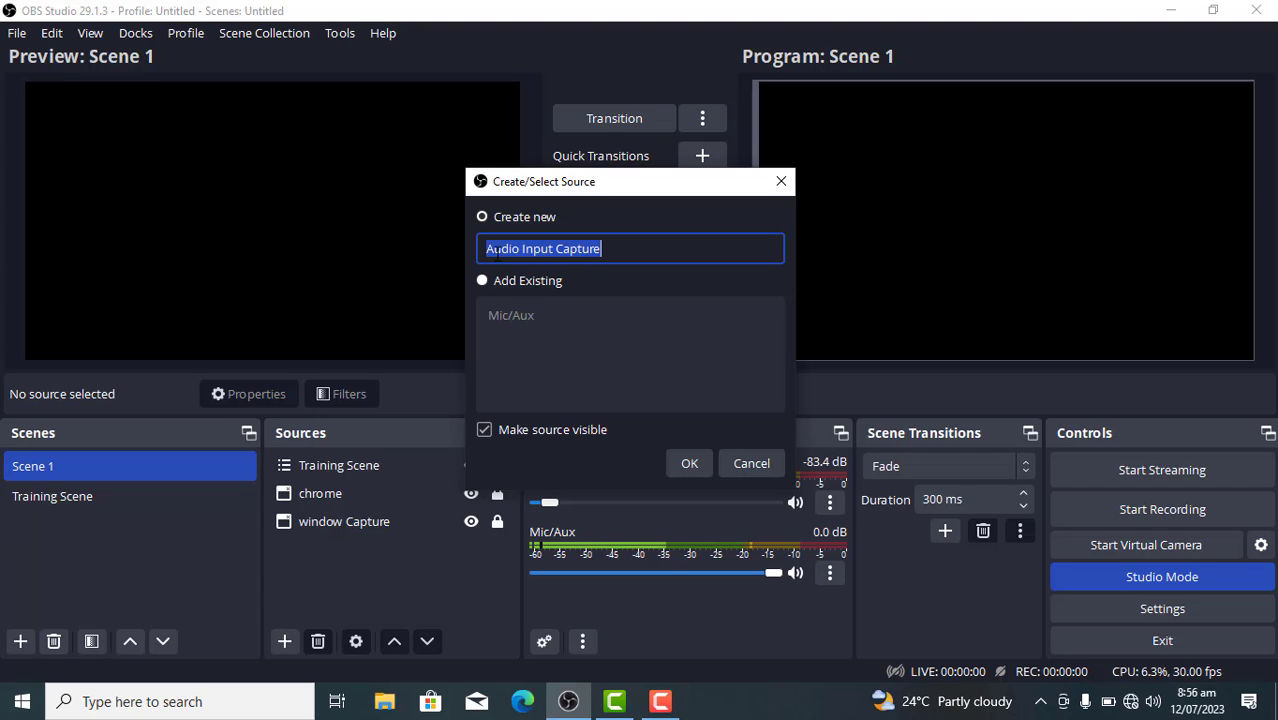
{"action": "type", "text": "My"}
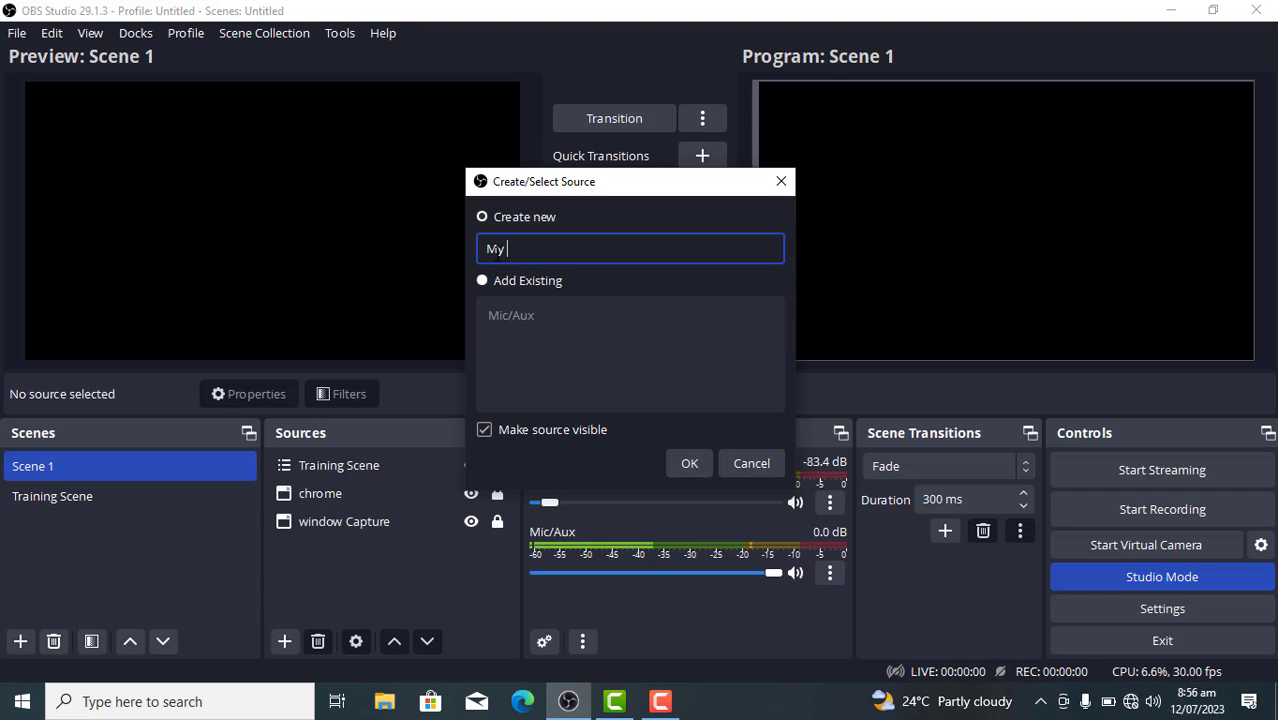
{"action": "type", "text": " ear p"}
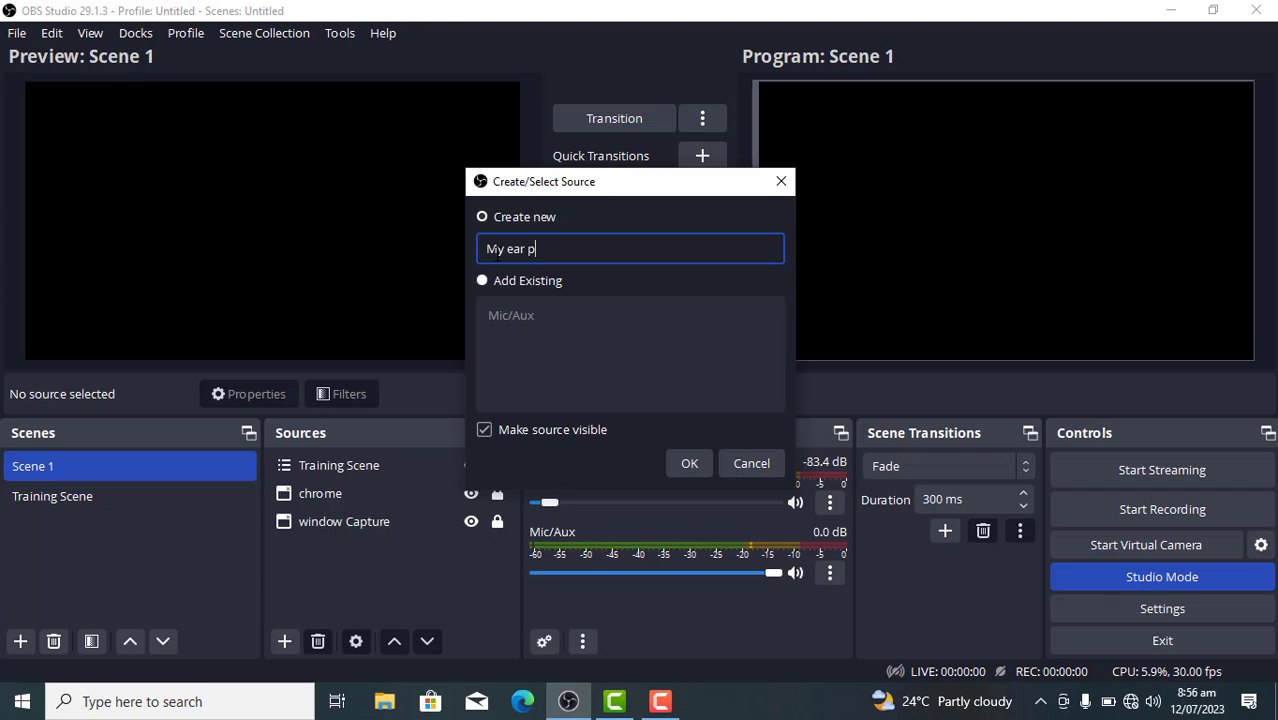
{"action": "type", "text": "ieacc"}
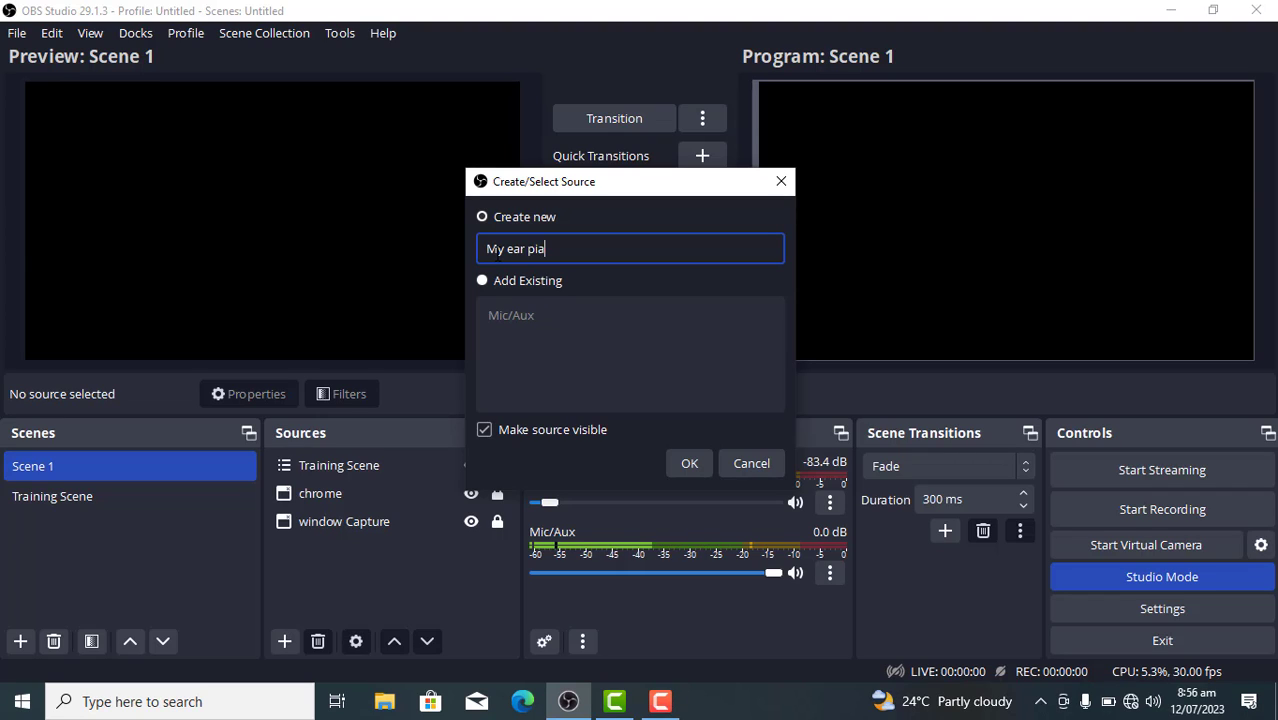
{"action": "key", "text": "BackSpace"}
{"action": "type", "text": "e"}
{"action": "key", "text": "BackSpace"}
{"action": "key", "text": "BackSpace"}
{"action": "key", "text": "BackSpace"}
{"action": "key", "text": "BackSpace"}
{"action": "key", "text": "BackSpace"}
{"action": "key", "text": "BackSpace"}
{"action": "key", "text": "BackSpace"}
{"action": "key", "text": "BackSpace"}
{"action": "key", "text": "BackSpace"}
{"action": "key", "text": "BackSpace"}
{"action": "type", "text": "e"}
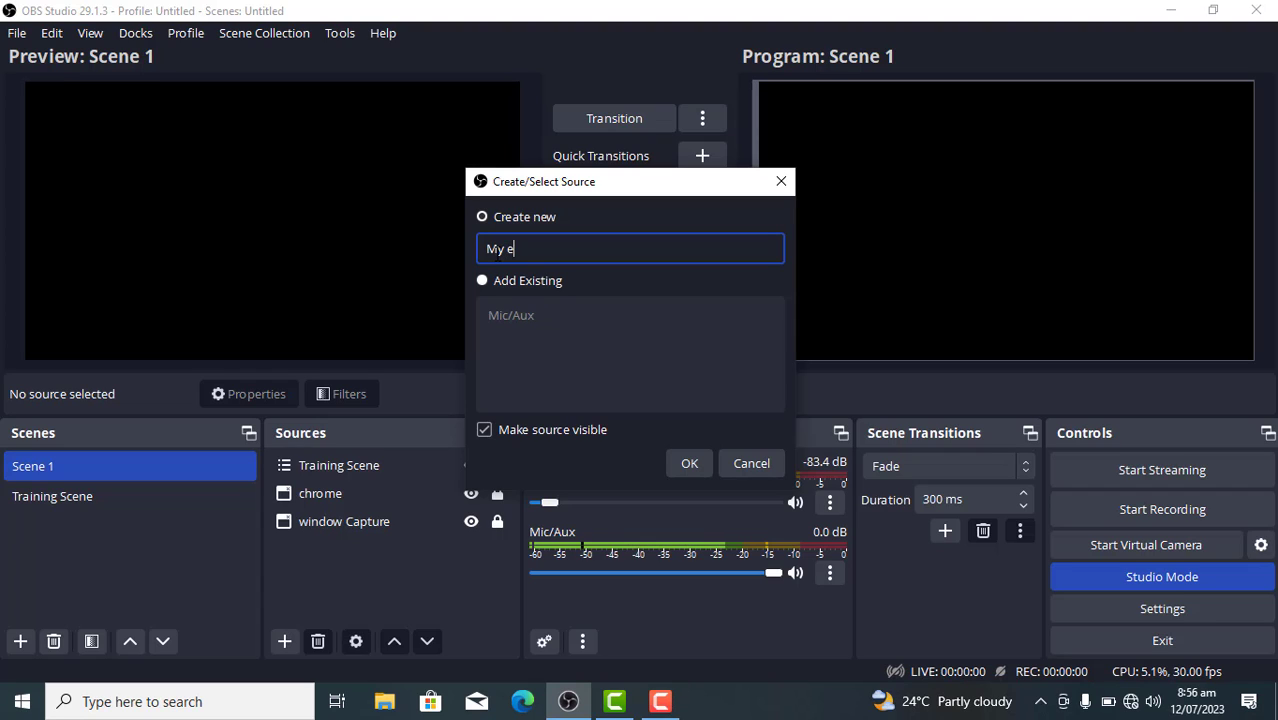
{"action": "type", "text": "xternal microh"}
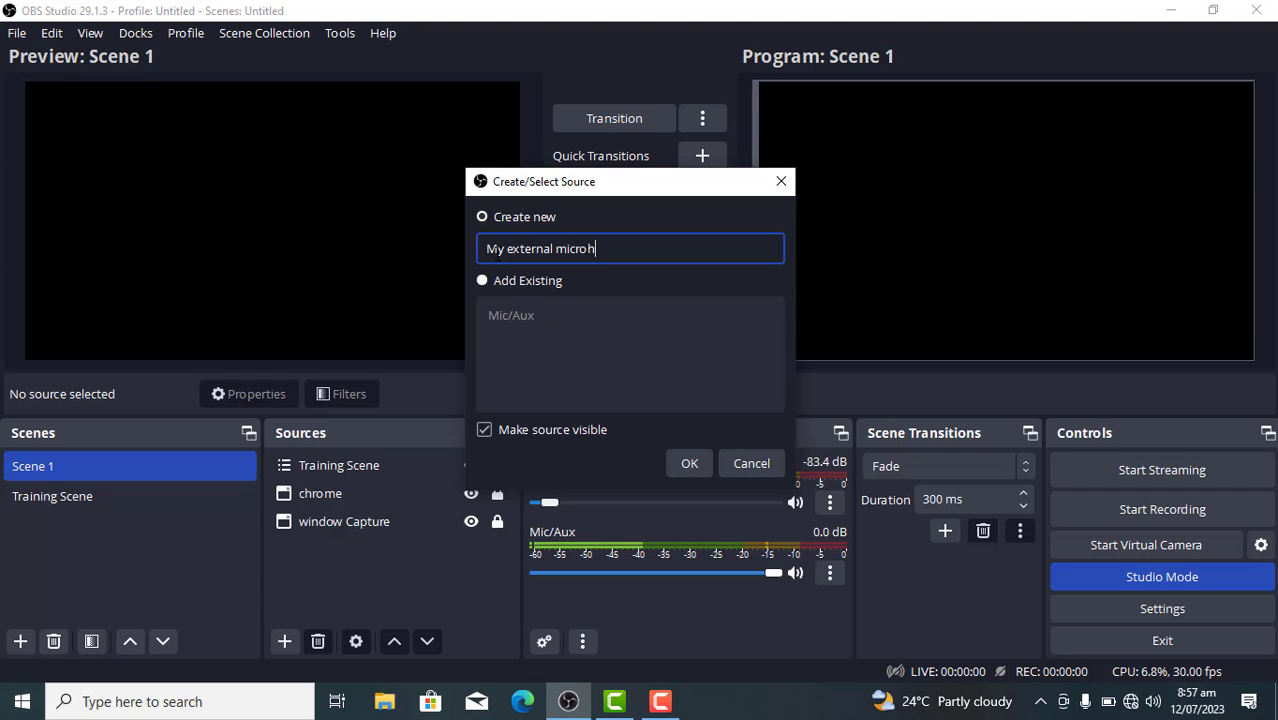
{"action": "key", "text": "BackSpace"}
{"action": "type", "text": "p"}
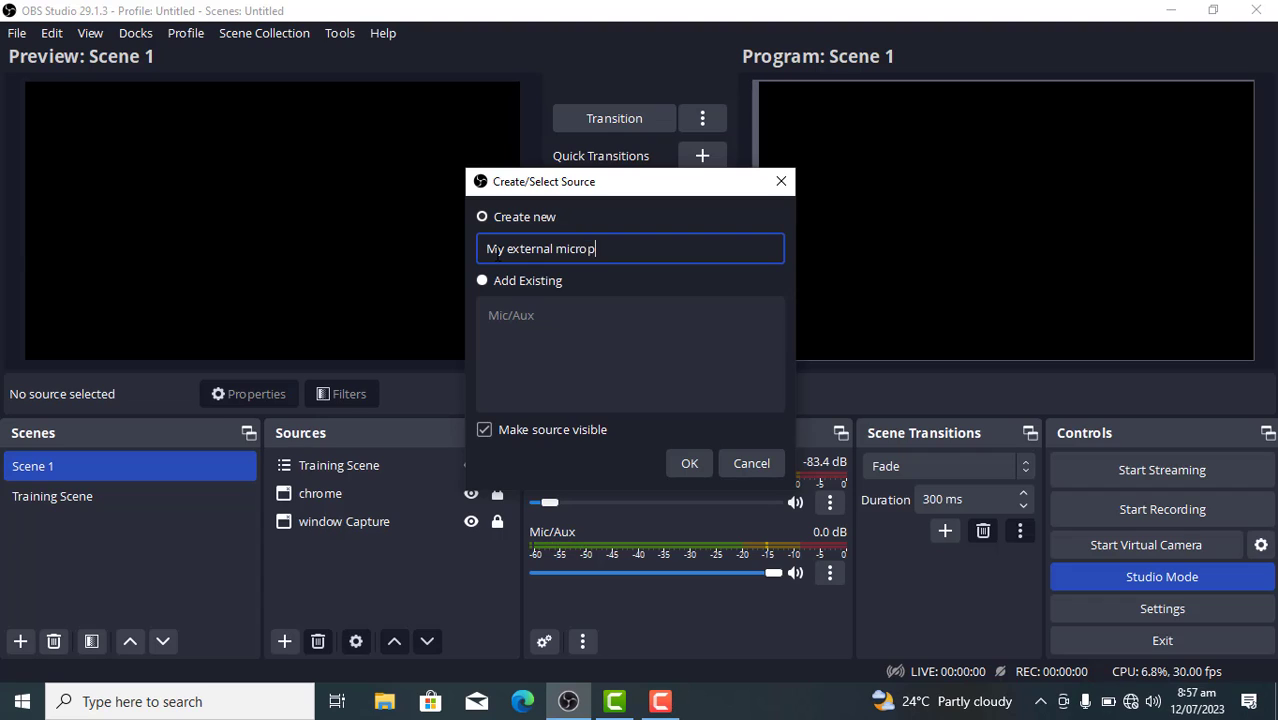
{"action": "type", "text": "hone"}
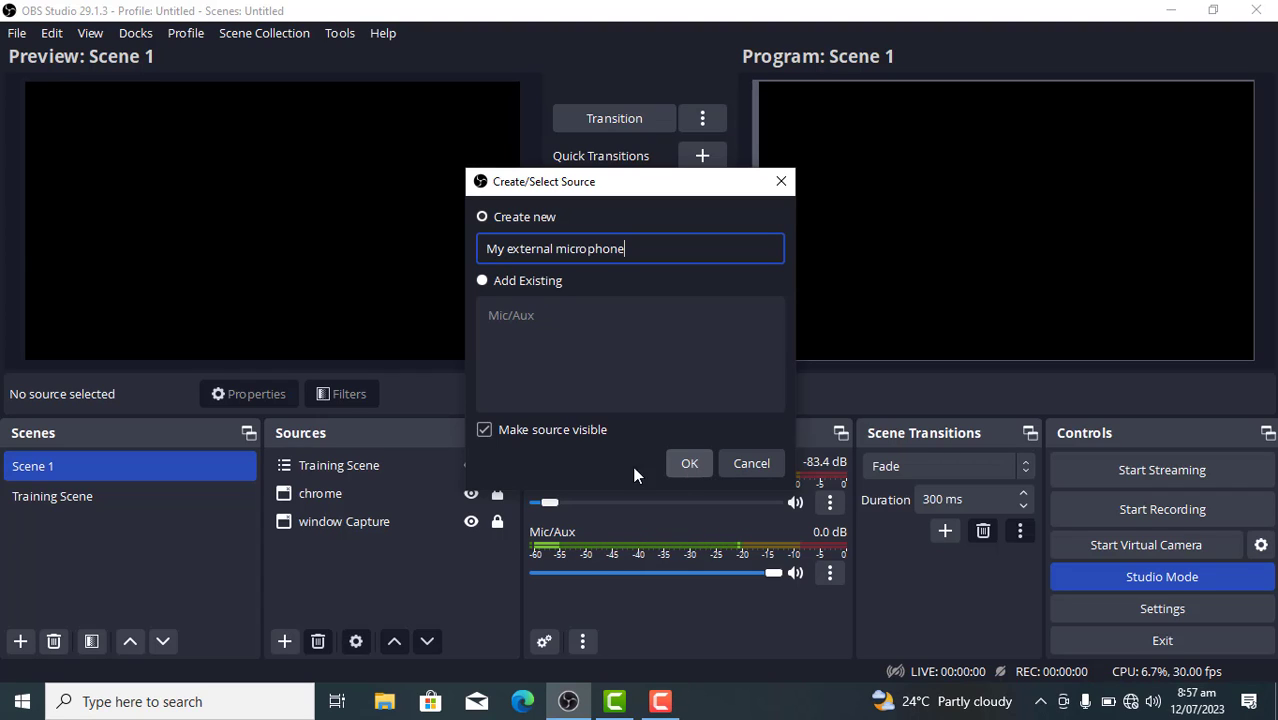
{"action": "left_click", "coordinate": [689, 465]}
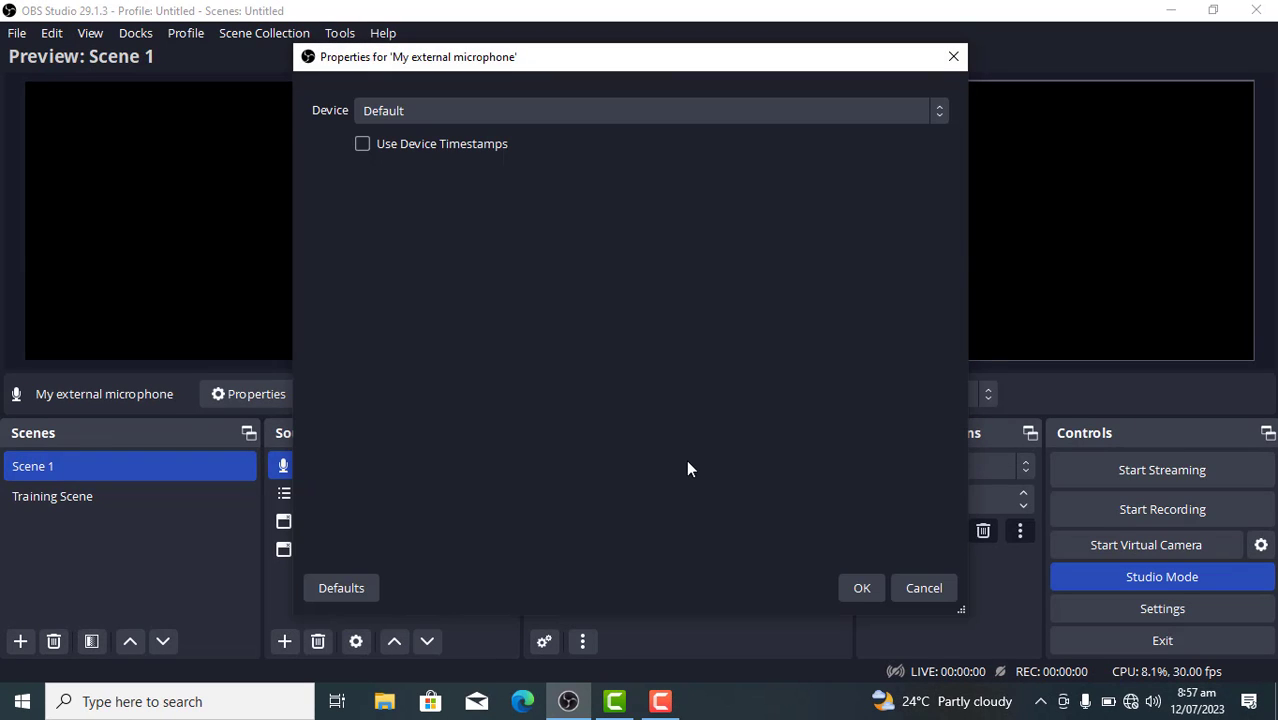
Check which input devices are offered for the new microphone source and close its properties without choosing one
{"action": "left_click", "coordinate": [693, 113]}
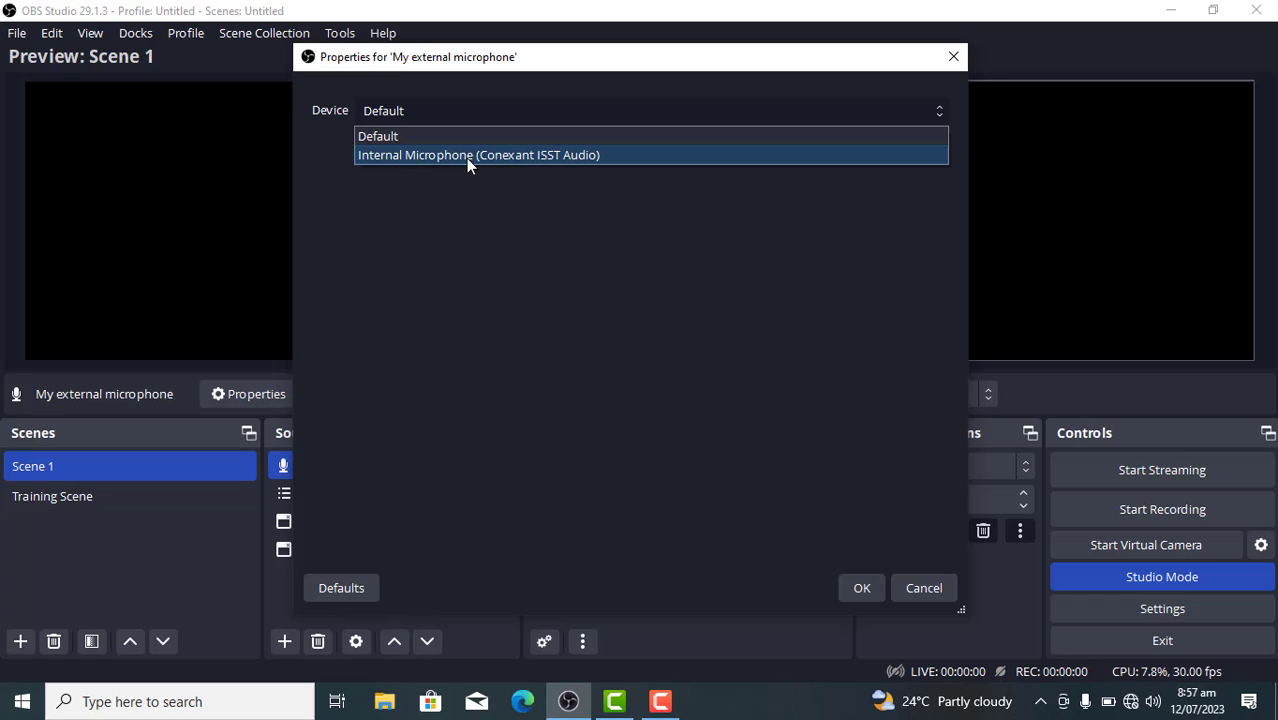
{"action": "left_click", "coordinate": [630, 282]}
{"action": "left_click", "coordinate": [543, 117]}
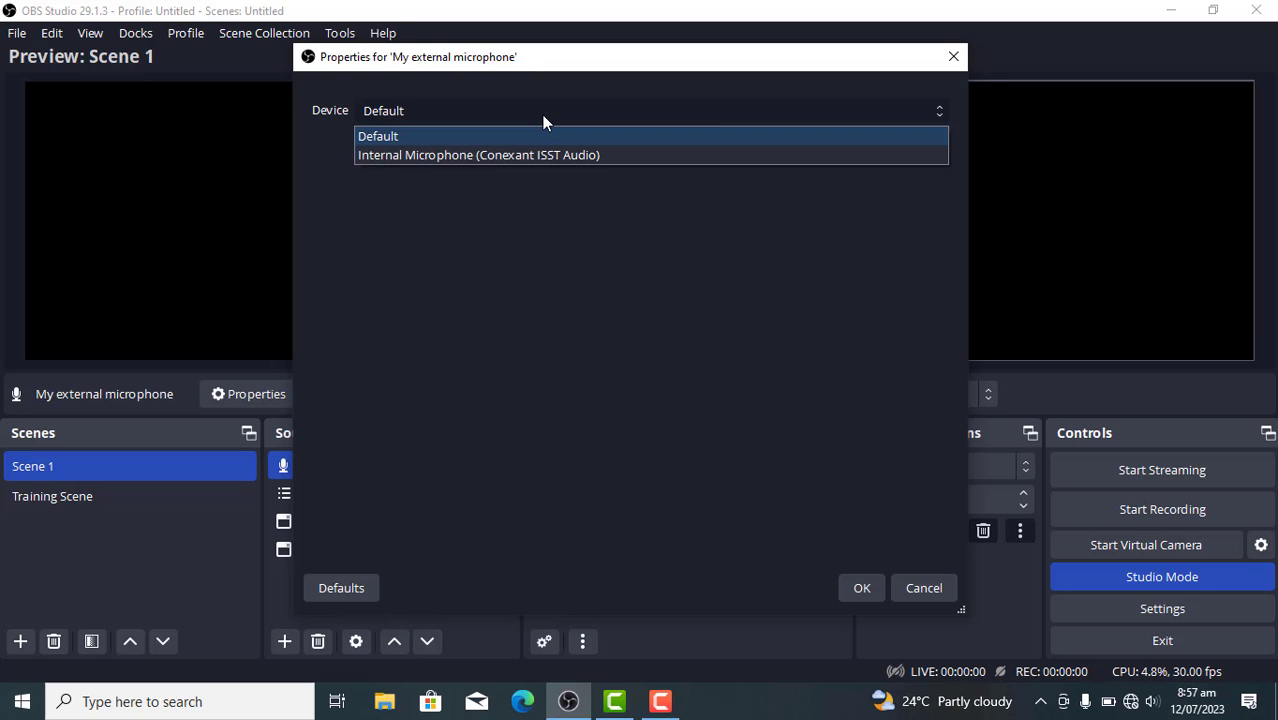
{"action": "key", "text": "Down"}
{"action": "left_click", "coordinate": [924, 588]}
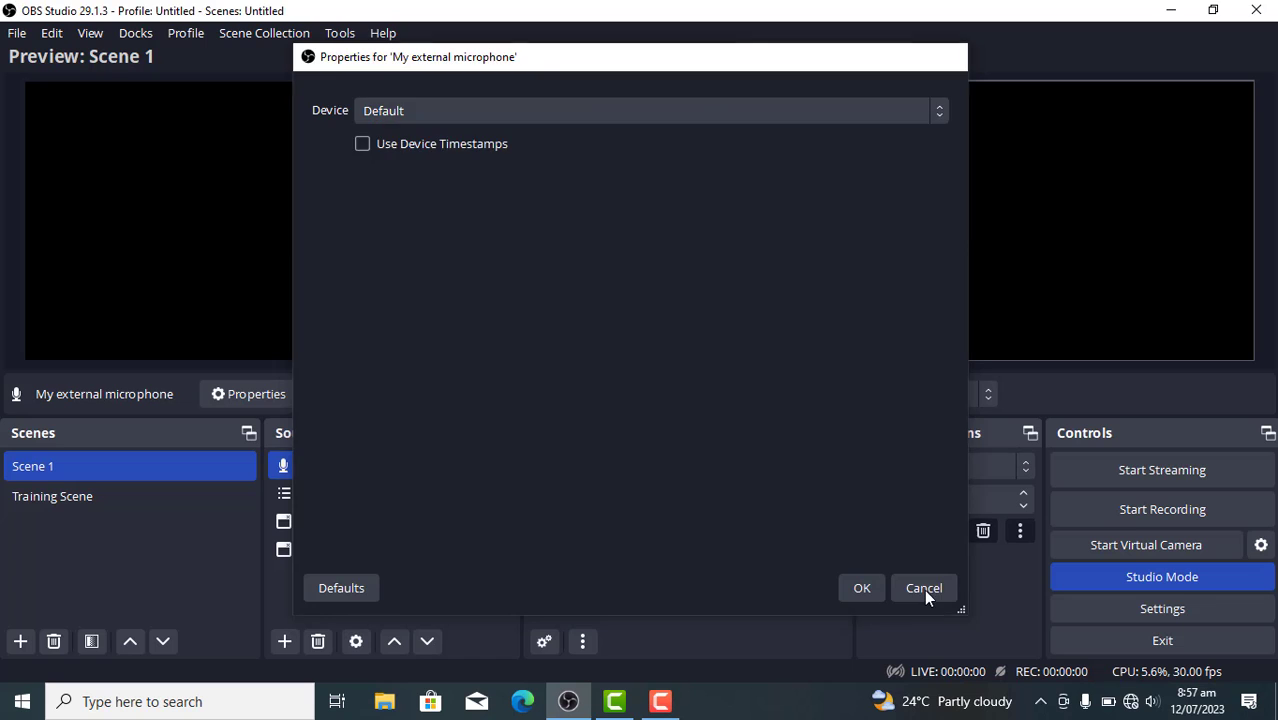
{"action": "left_click", "coordinate": [924, 588]}
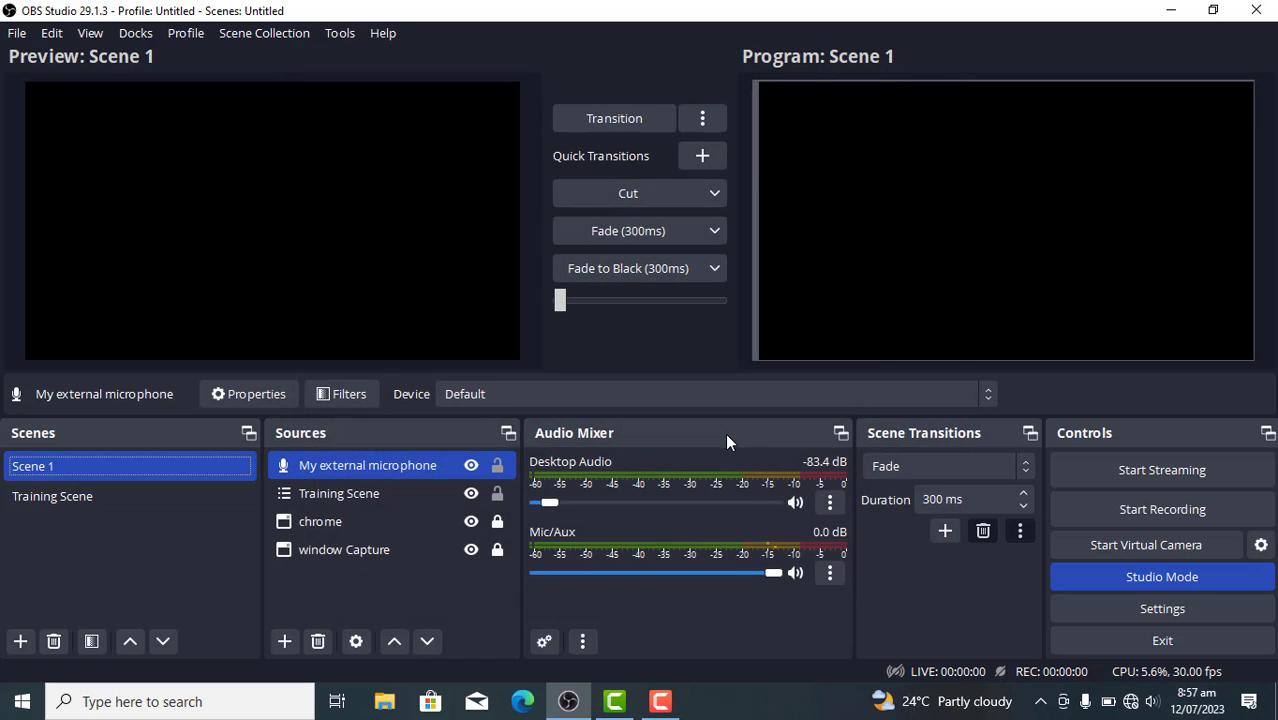
Set the device of the "My external microphone" source to External Microphone (Conexant ISST Audio)
{"action": "double_click", "coordinate": [404, 466]}
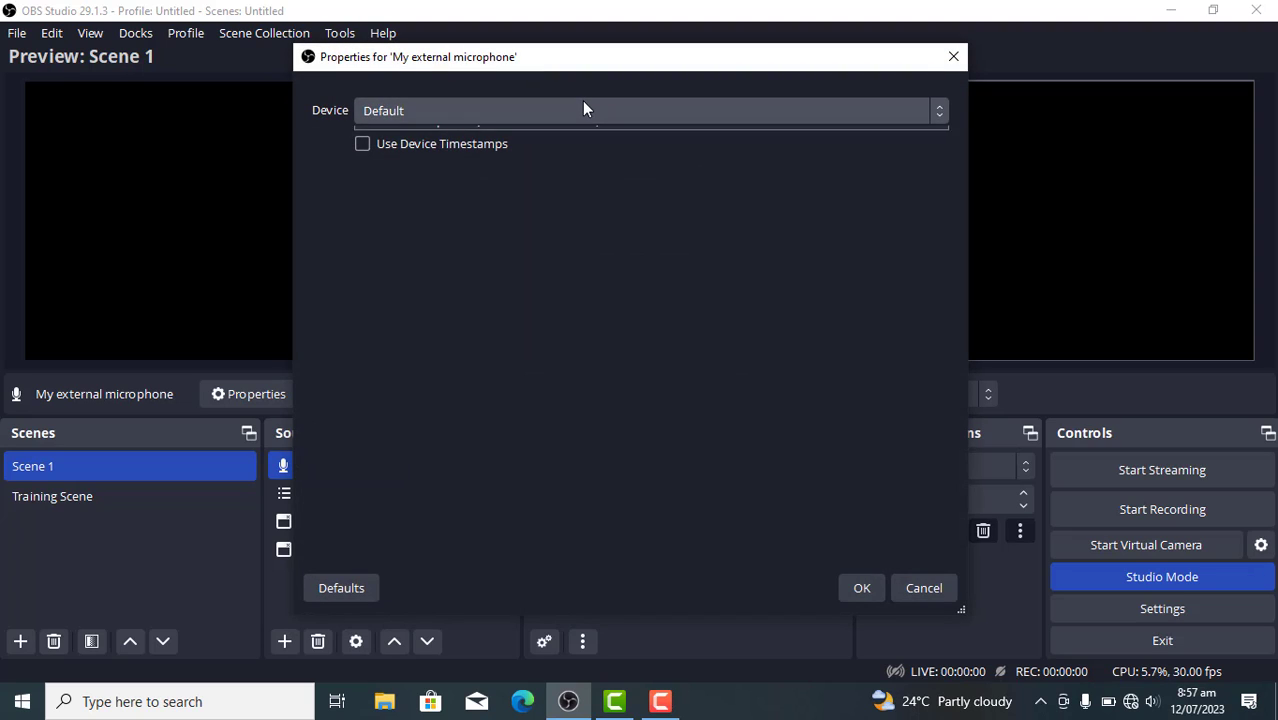
{"action": "left_click", "coordinate": [582, 101]}
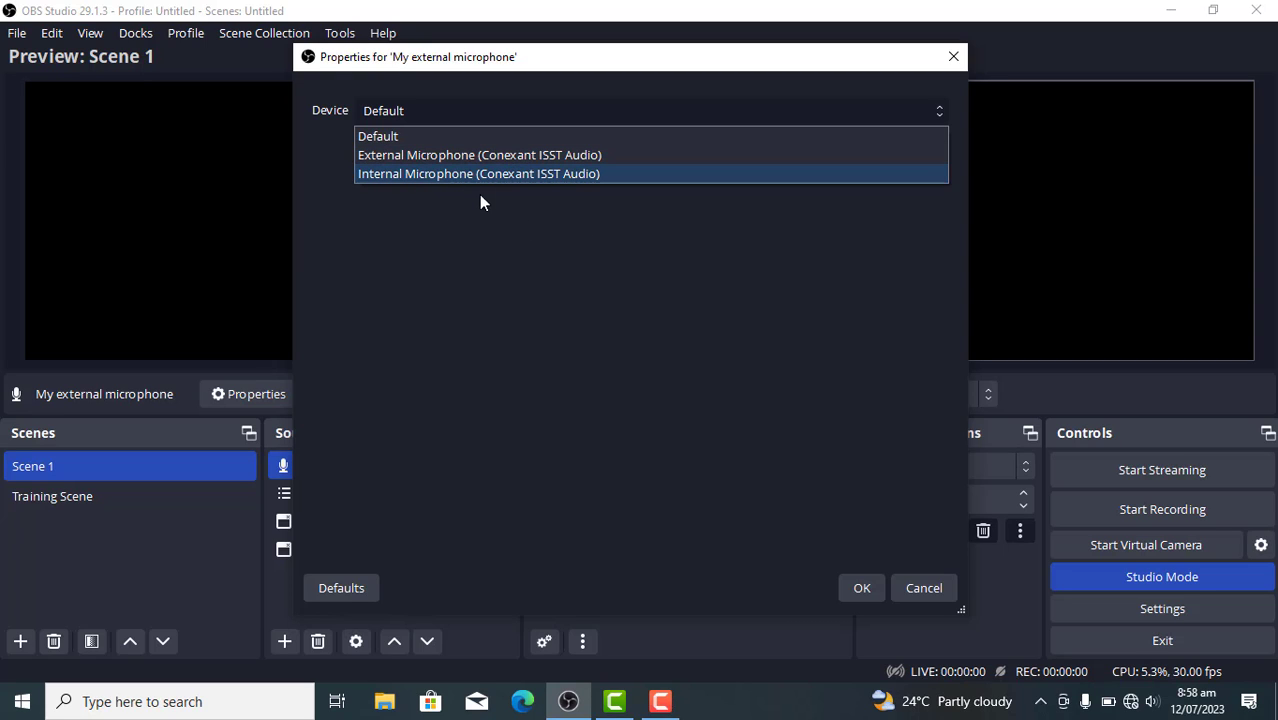
{"action": "left_click", "coordinate": [434, 158]}
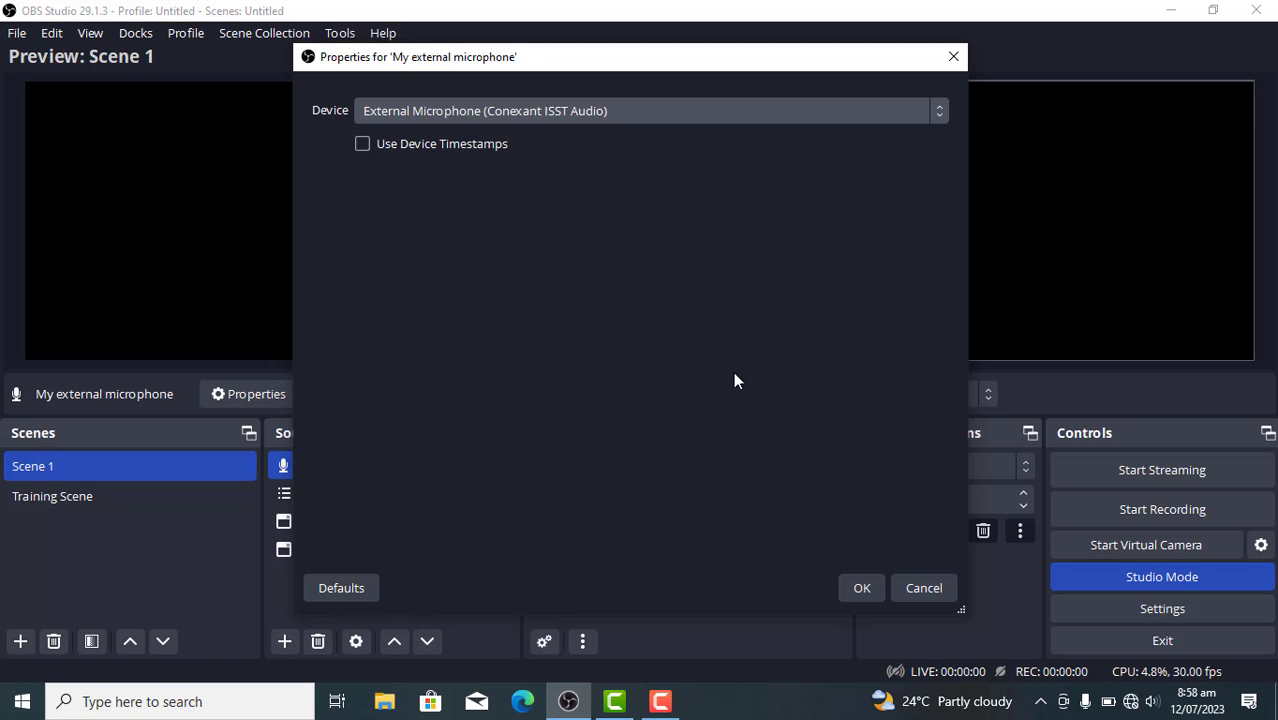
{"action": "left_click", "coordinate": [862, 588]}
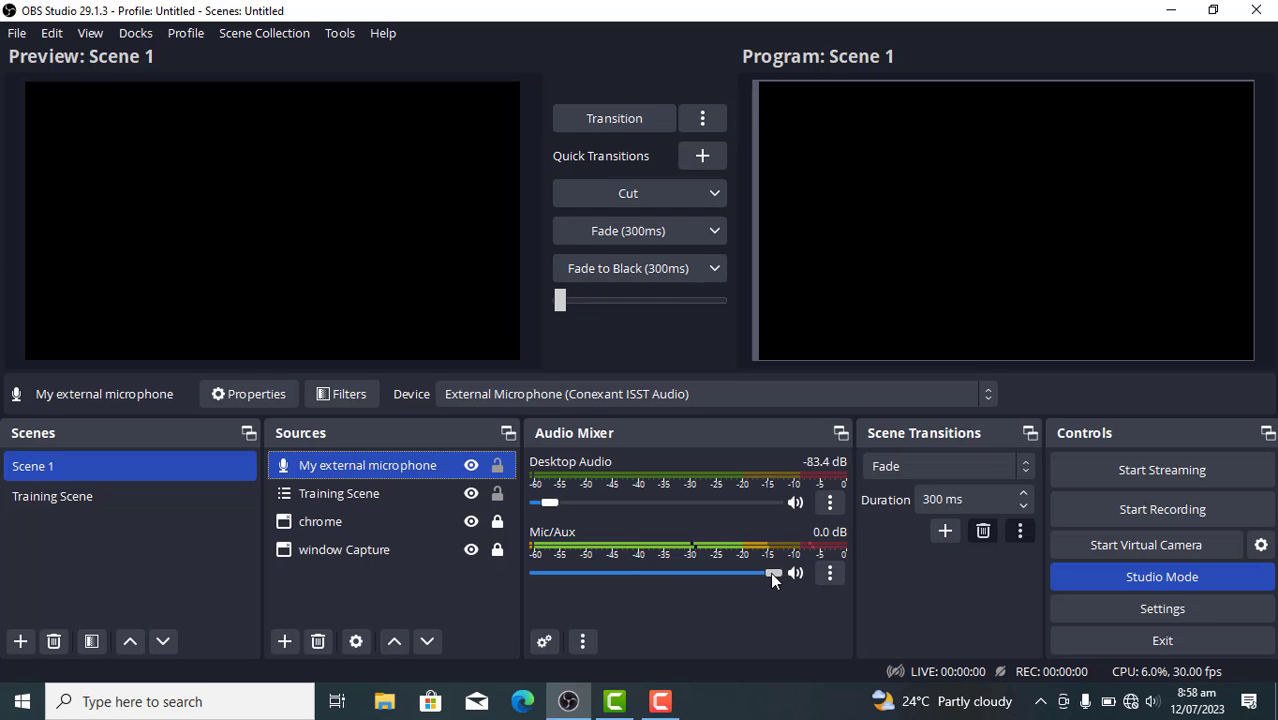
Review the Mic/Aux volume and the audio monitoring options in Advanced Audio Properties without changing them
{"action": "left_click_drag", "start_coordinate": [771, 574], "coordinate": [803, 565]}
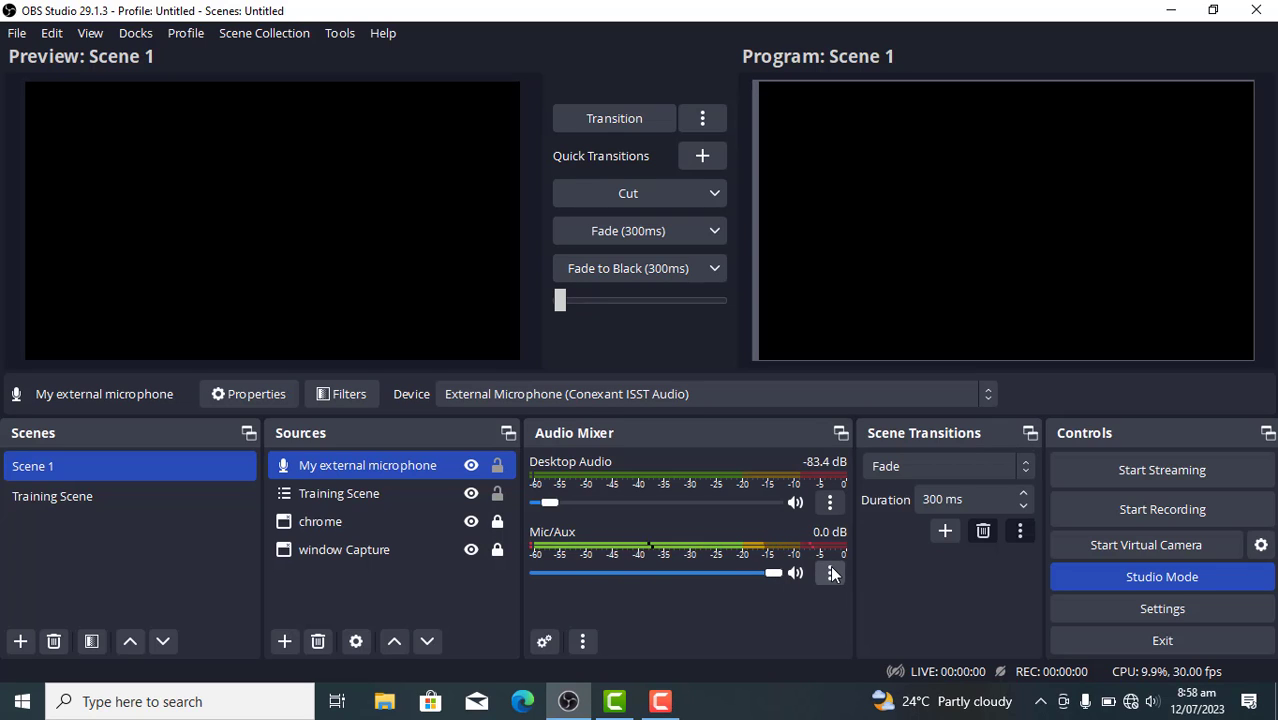
{"action": "left_click", "coordinate": [832, 573]}
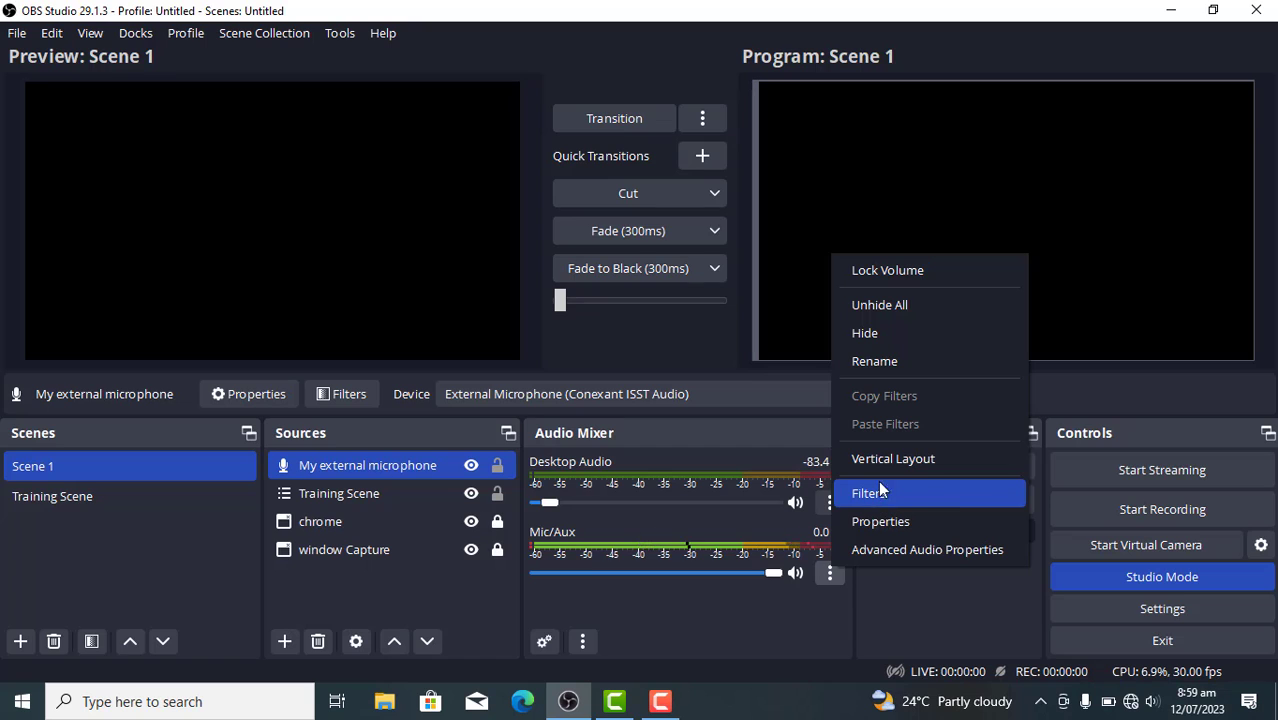
{"action": "left_click", "coordinate": [940, 552]}
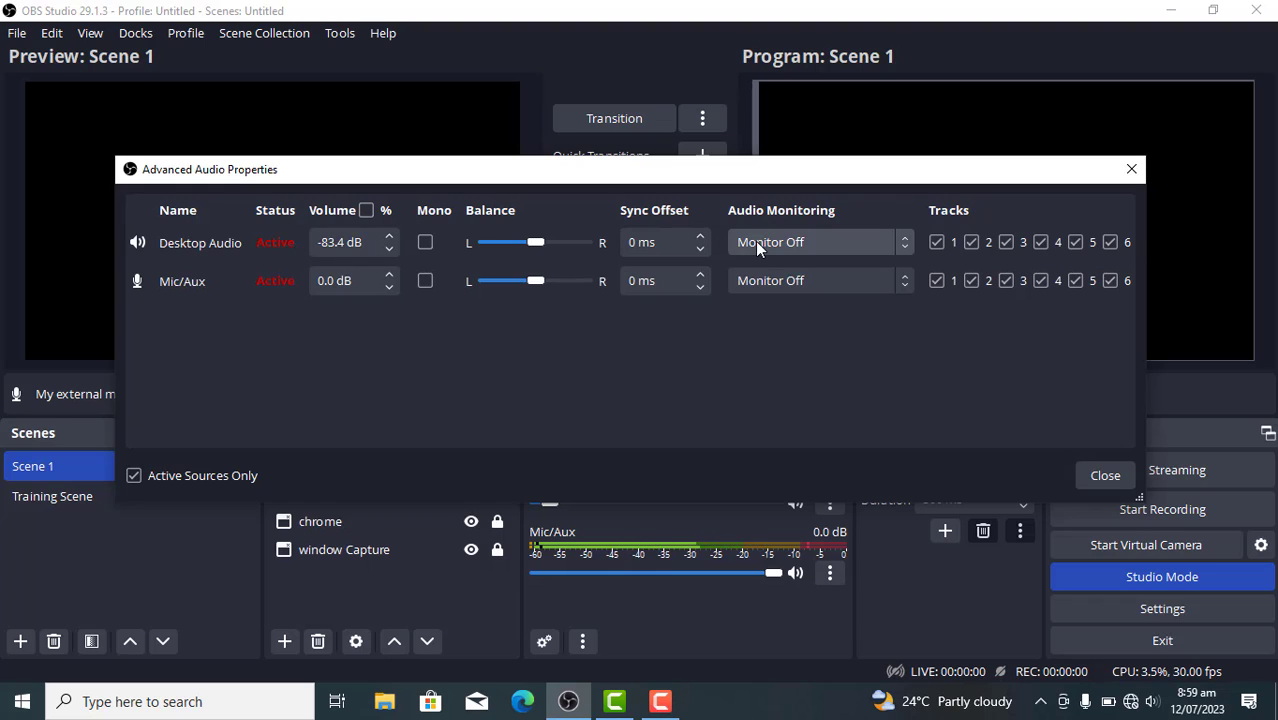
{"action": "left_click", "coordinate": [821, 242]}
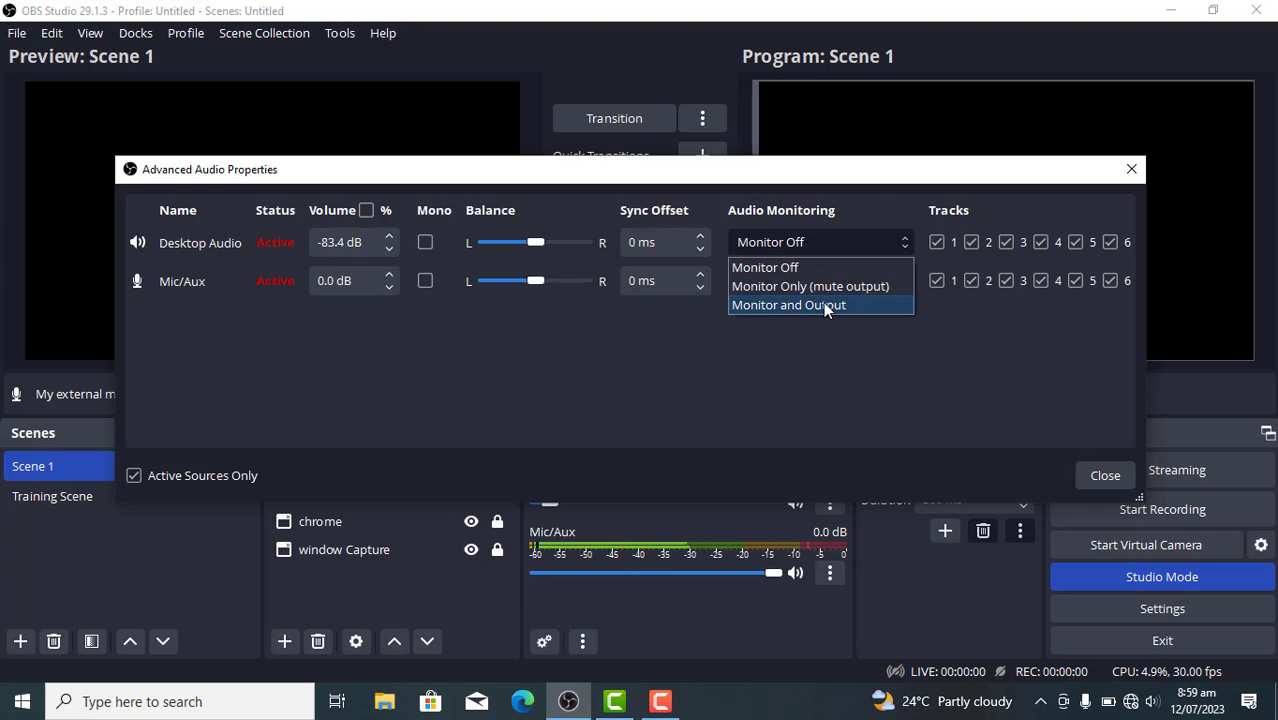
{"action": "left_click", "coordinate": [844, 209]}
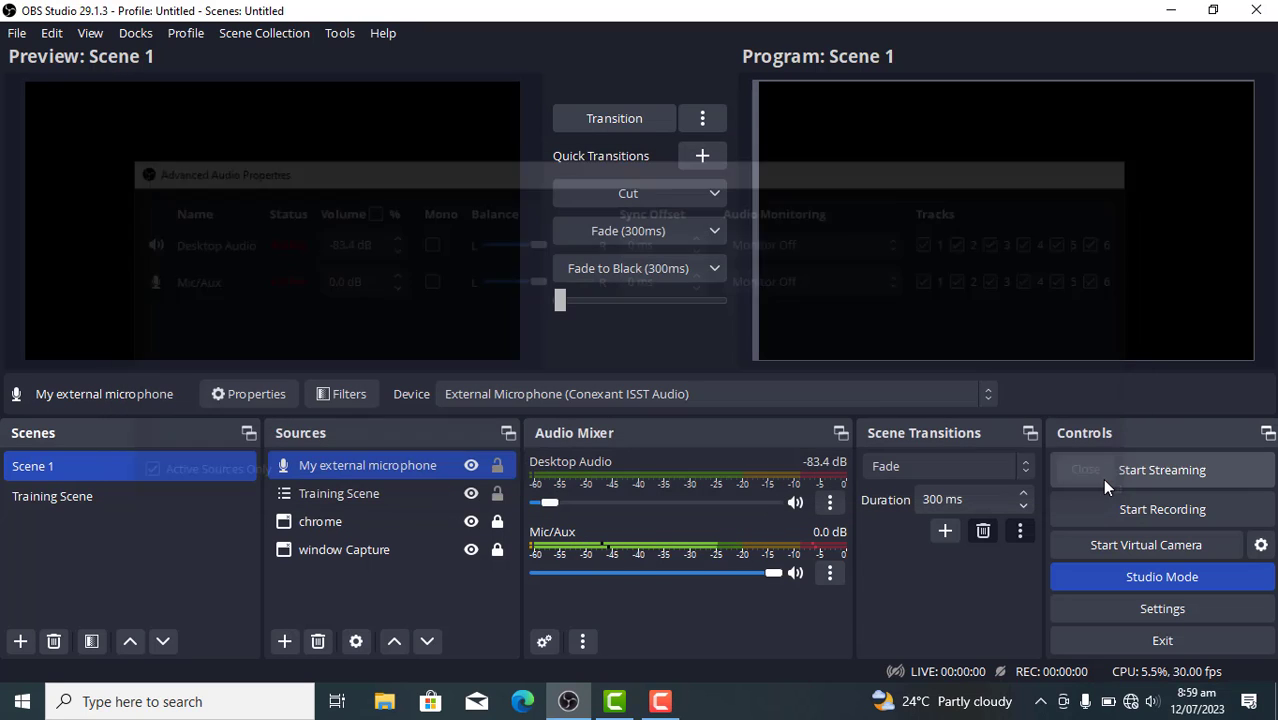
{"action": "left_click", "coordinate": [1105, 476]}
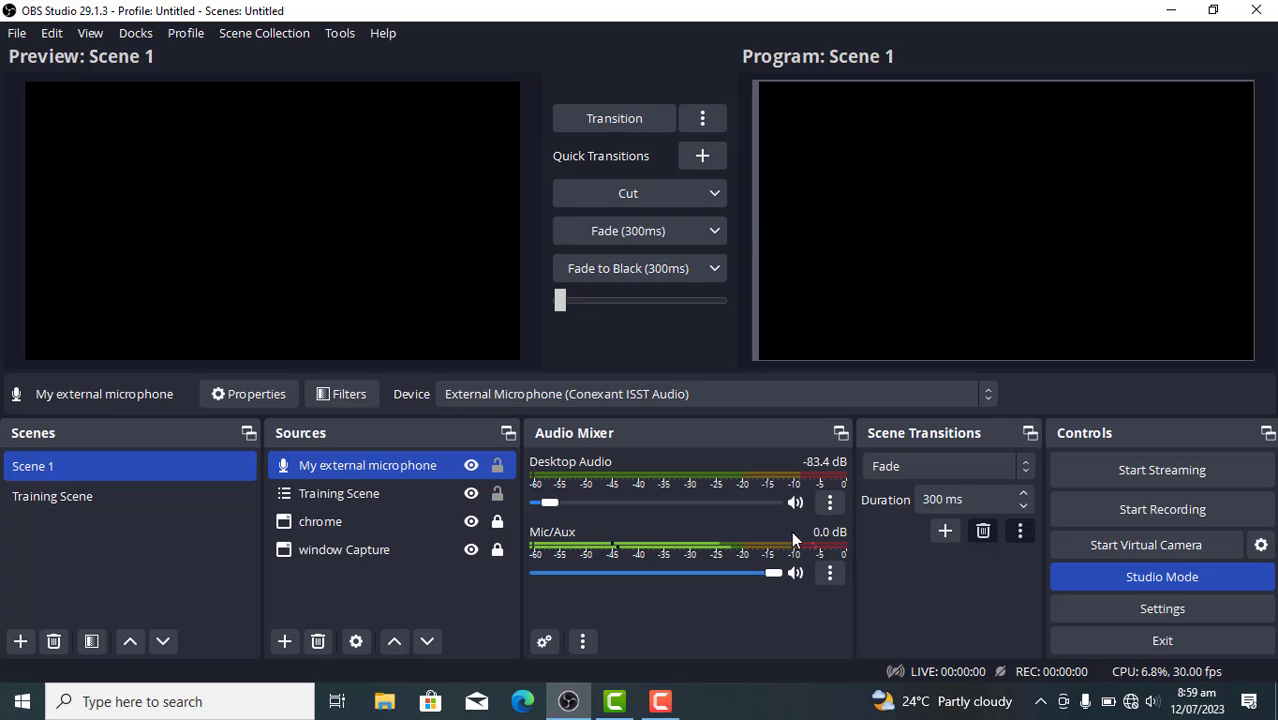
{"action": "left_click", "coordinate": [415, 503], "text": "ctrl"}
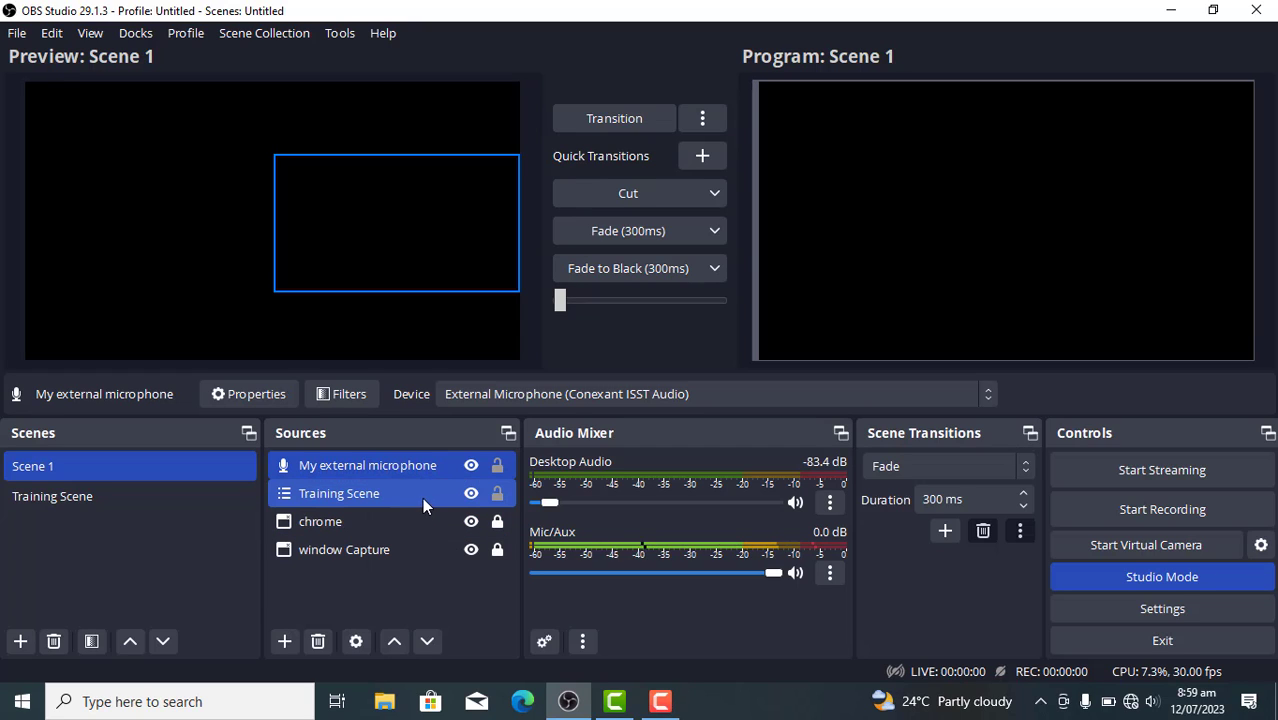
{"action": "left_click", "coordinate": [386, 500], "text": "ctrl"}
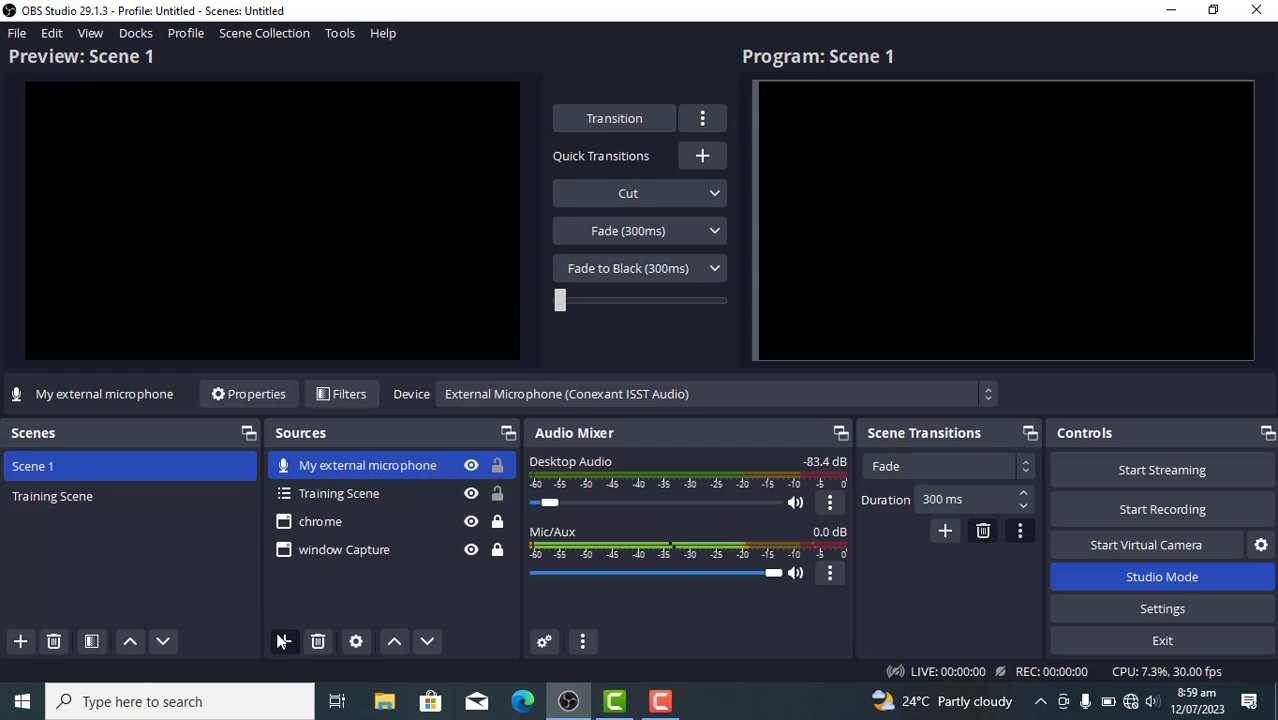
{"action": "left_click", "coordinate": [283, 644]}
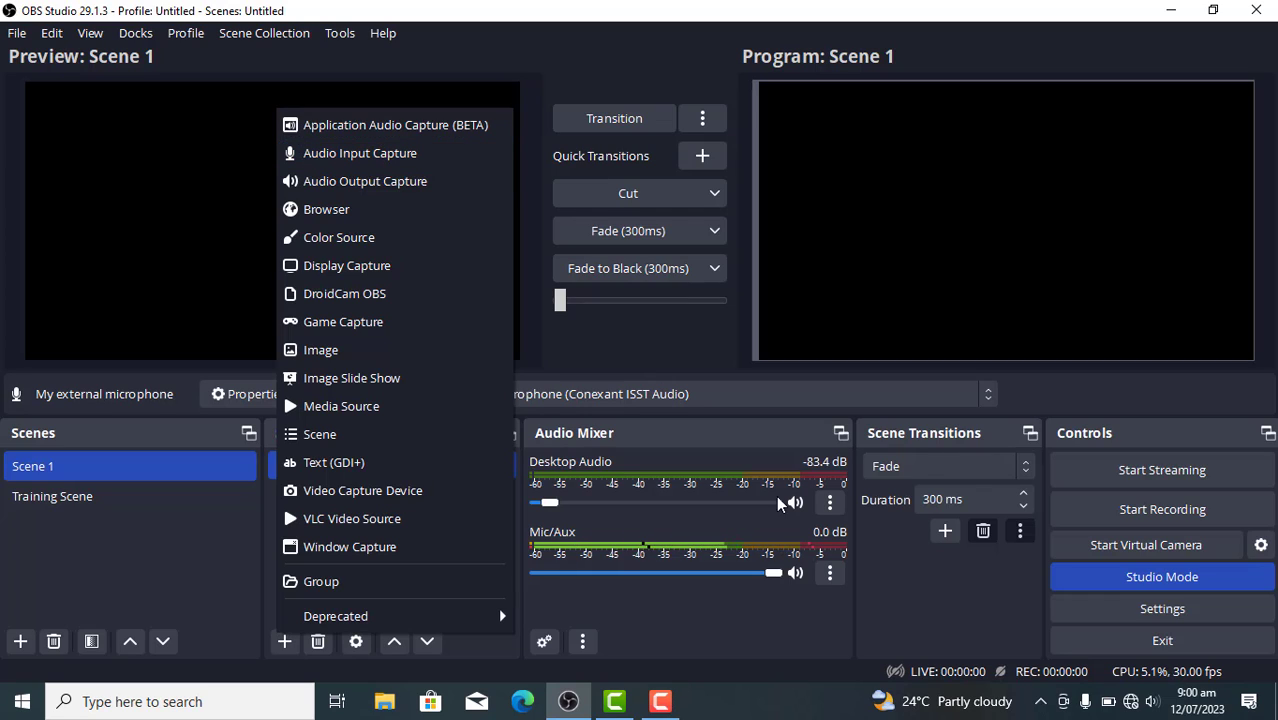
{"action": "left_click", "coordinate": [725, 607]}
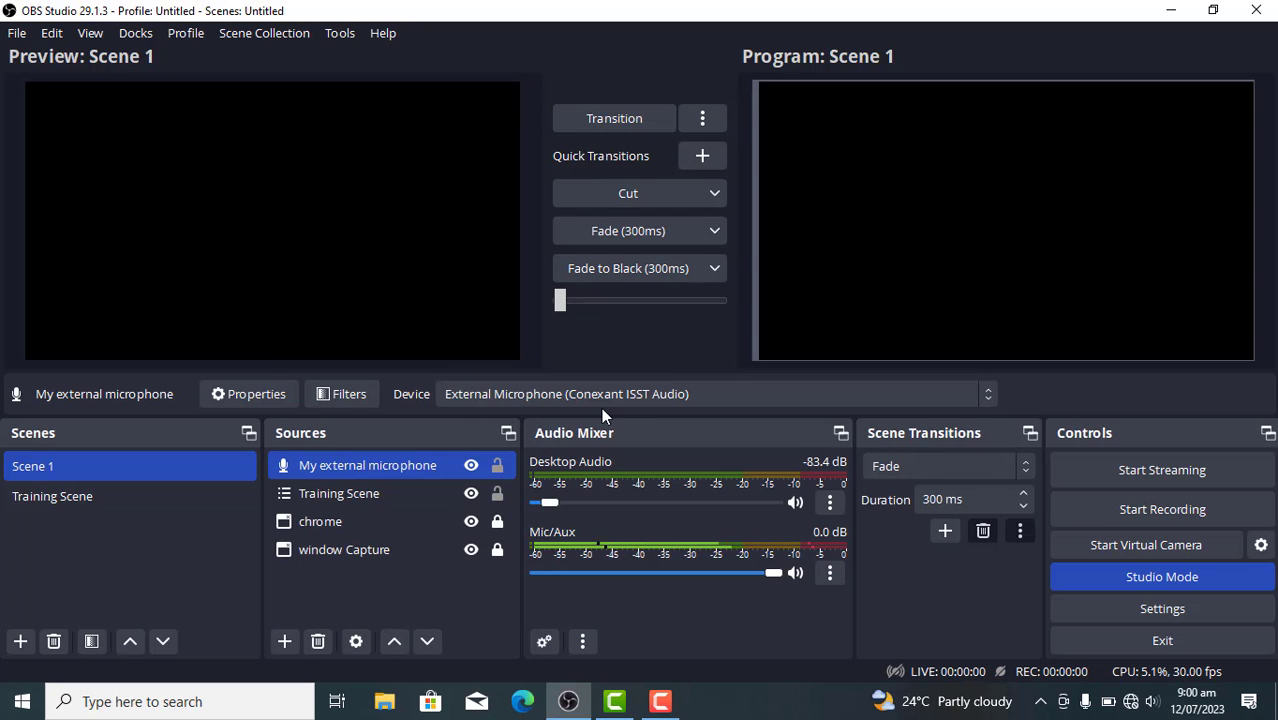
Set the device of the "My external microphone" source to Internal Microphone (Conexant ISST Audio)
{"action": "double_click", "coordinate": [414, 467]}
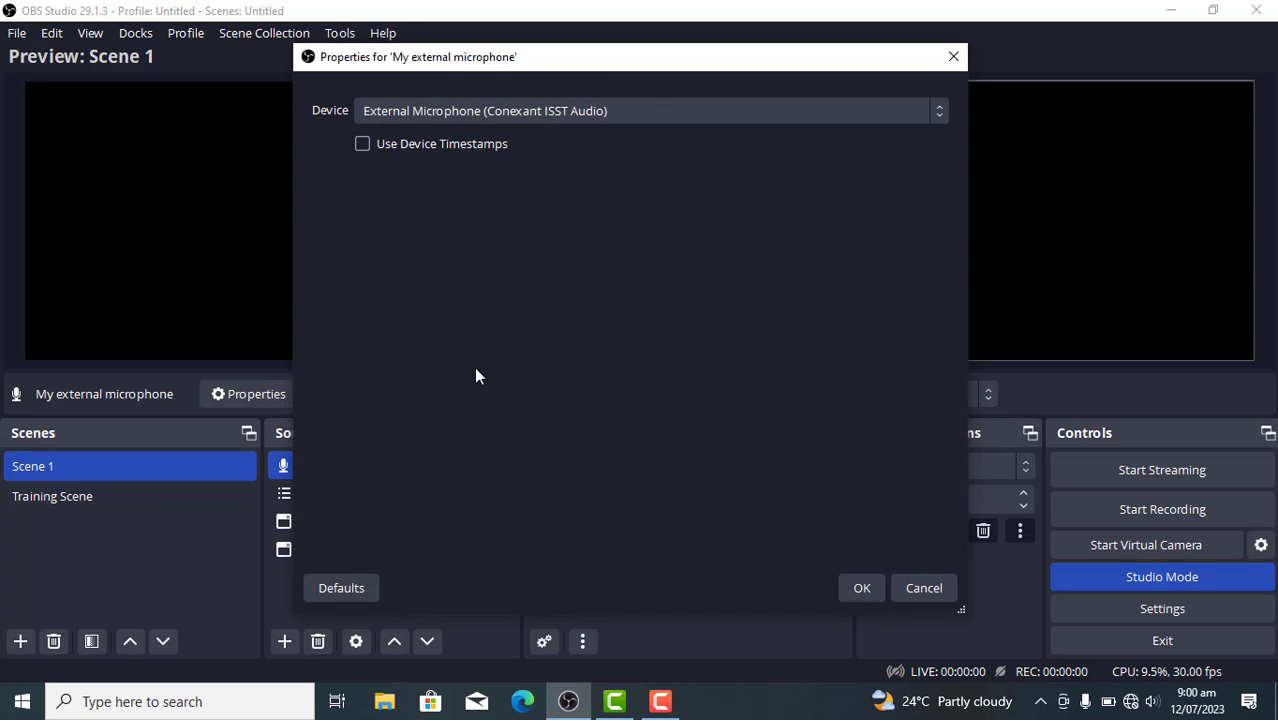
{"action": "left_click", "coordinate": [579, 106]}
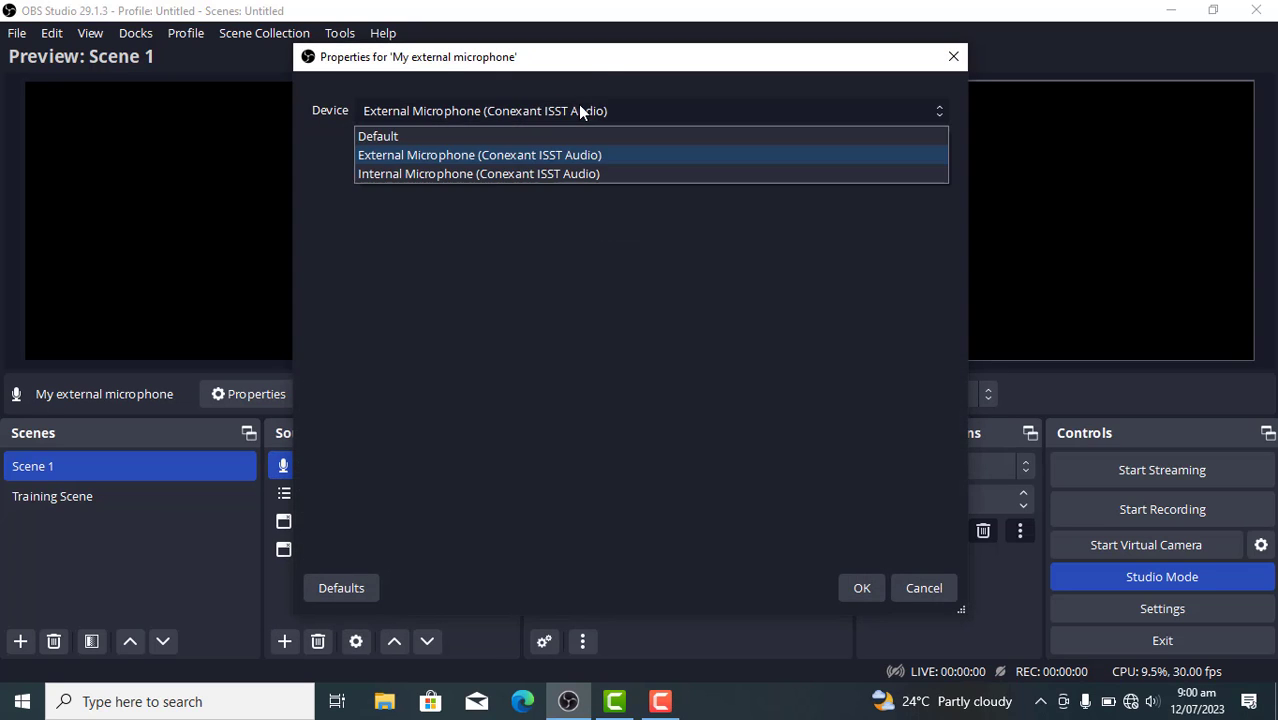
{"action": "left_click", "coordinate": [486, 170]}
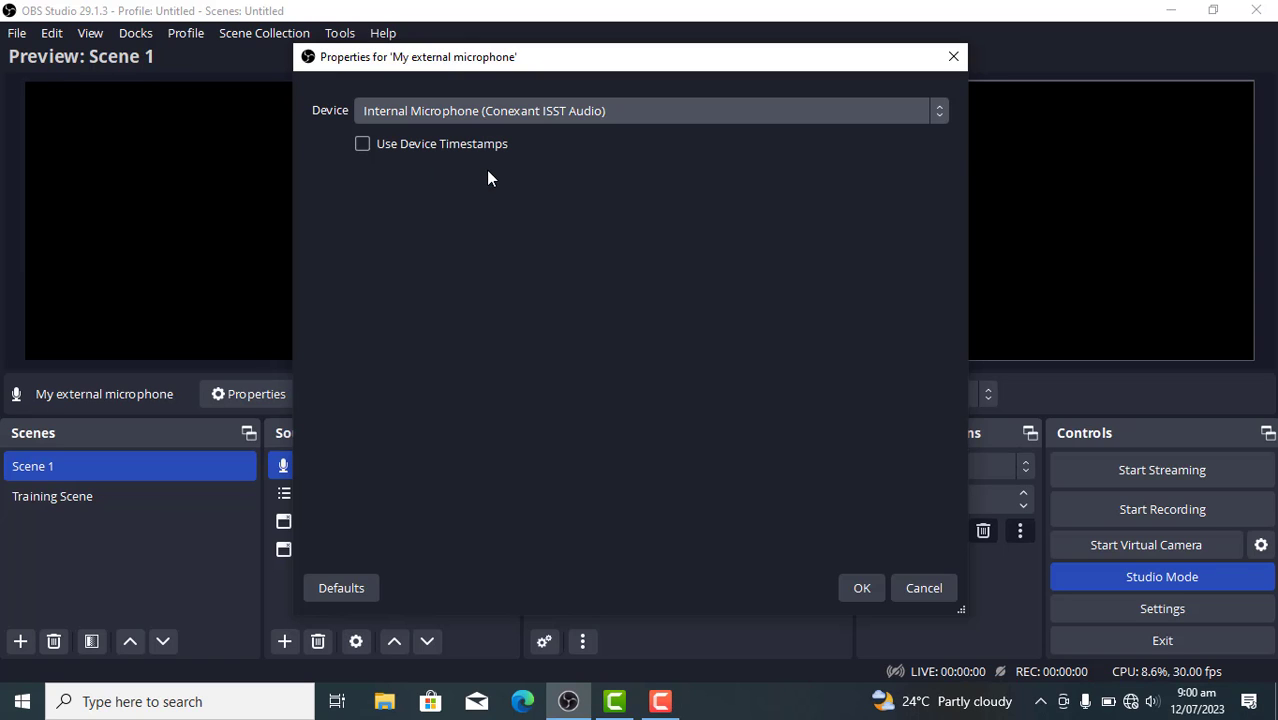
{"action": "left_click", "coordinate": [861, 588]}
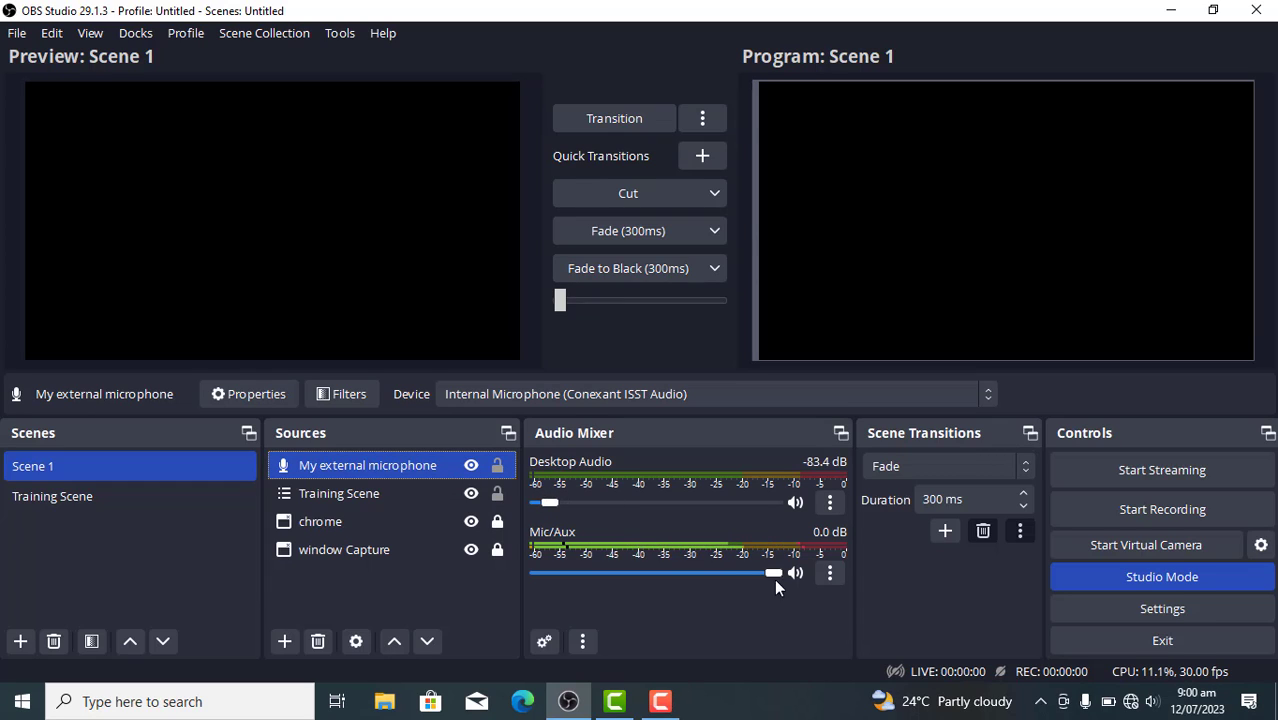
{"action": "left_click", "coordinate": [662, 701]}
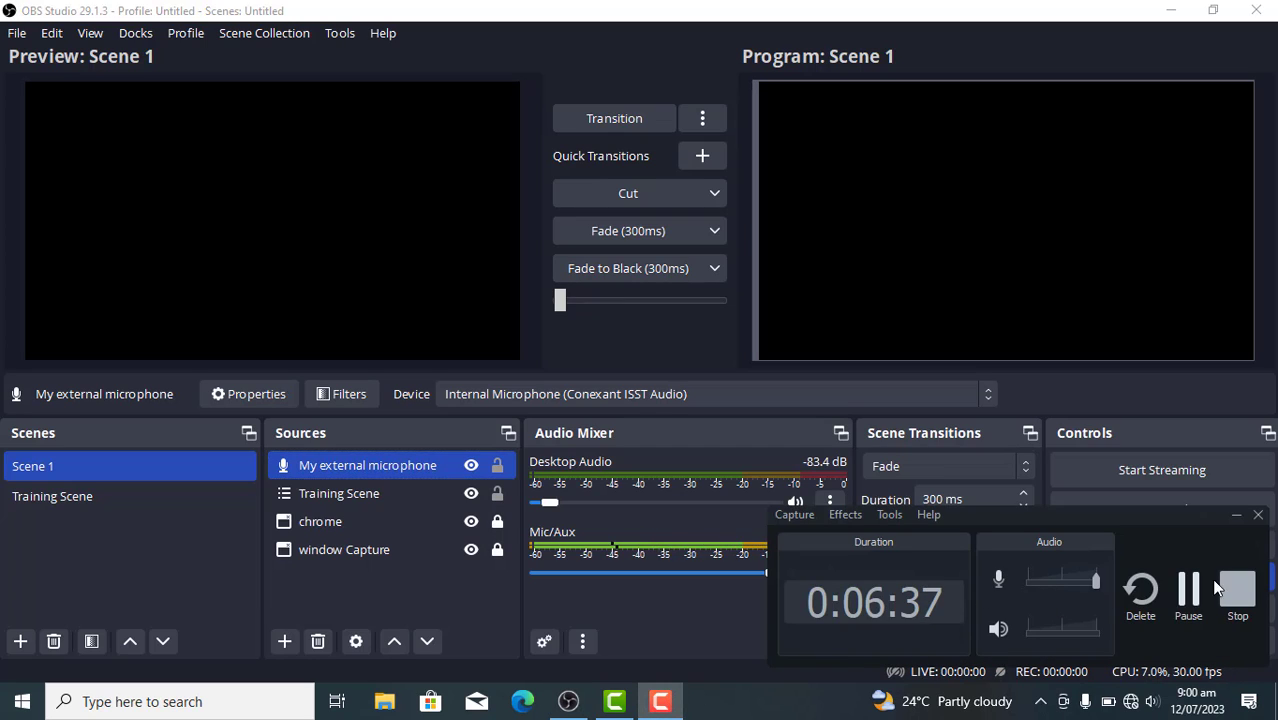